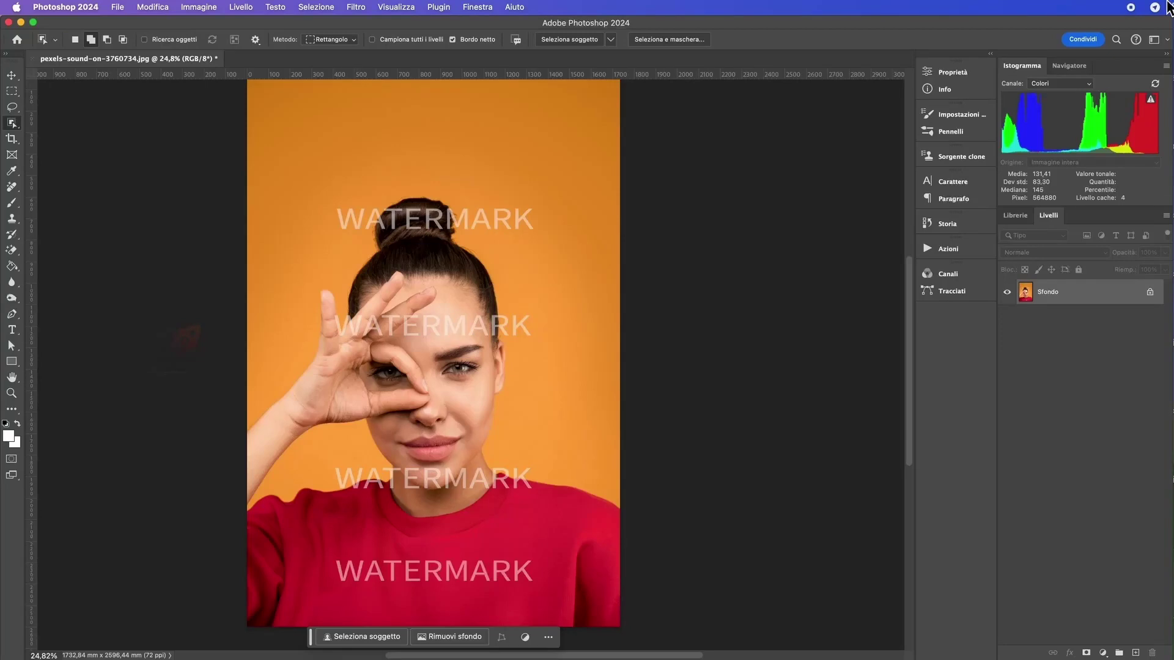
# Set the Object Selection tool to Add to selection with Metodo set to Lazo
pyautogui.press('v')
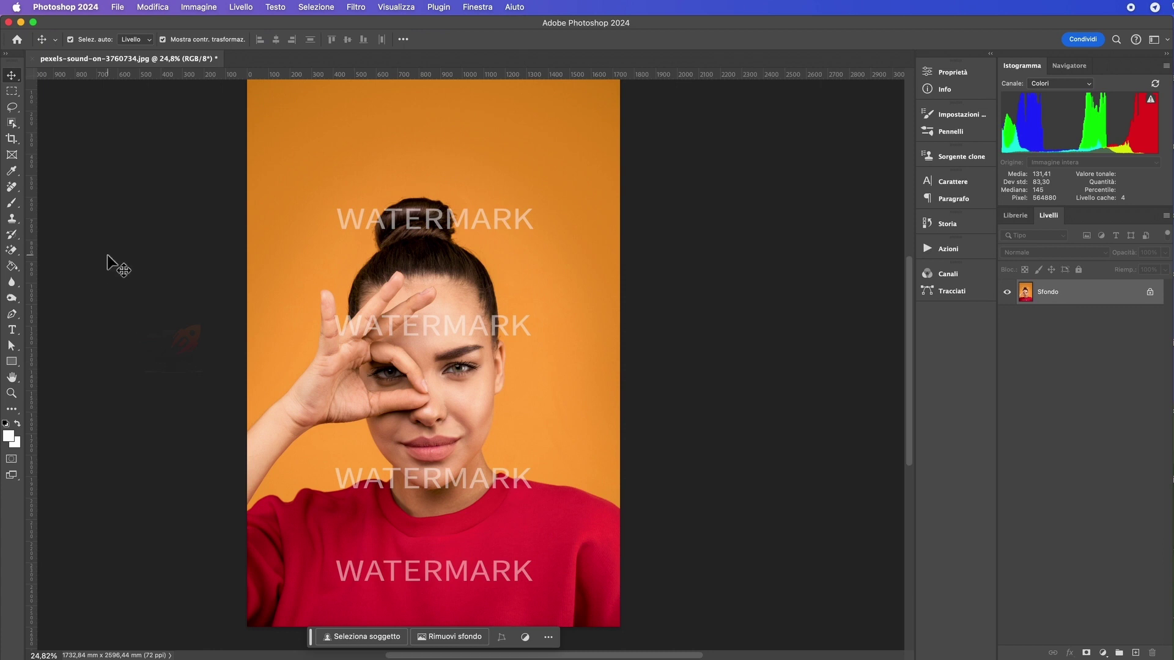
pyautogui.click(13, 120)
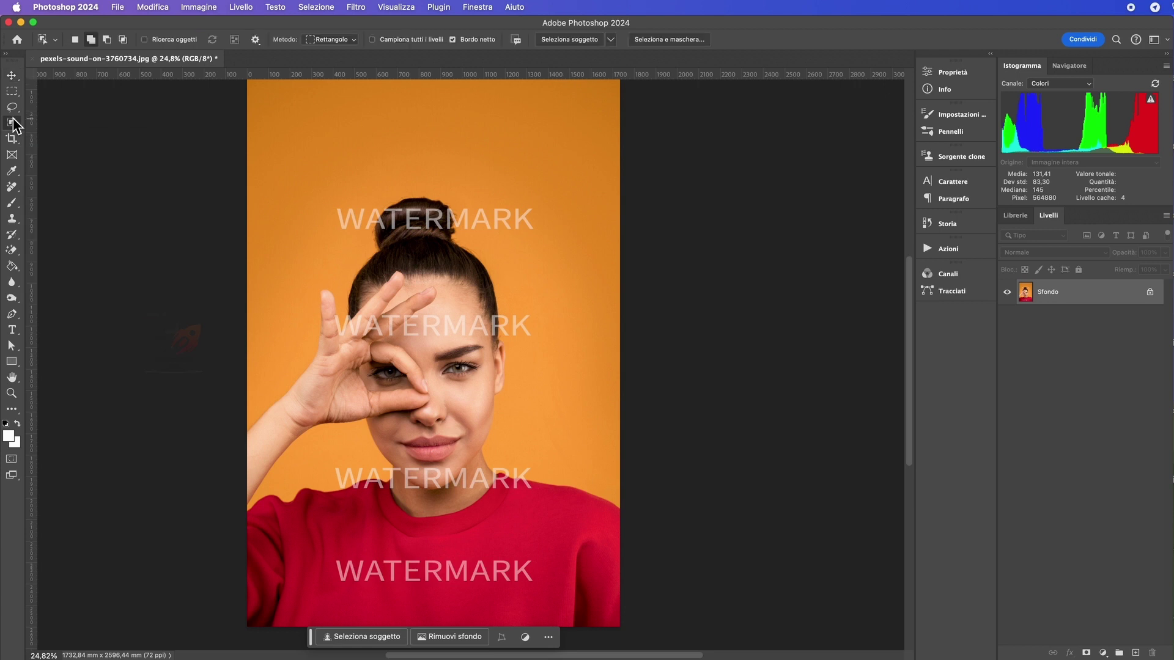
pyautogui.click(91, 39)
pyautogui.click(324, 50)
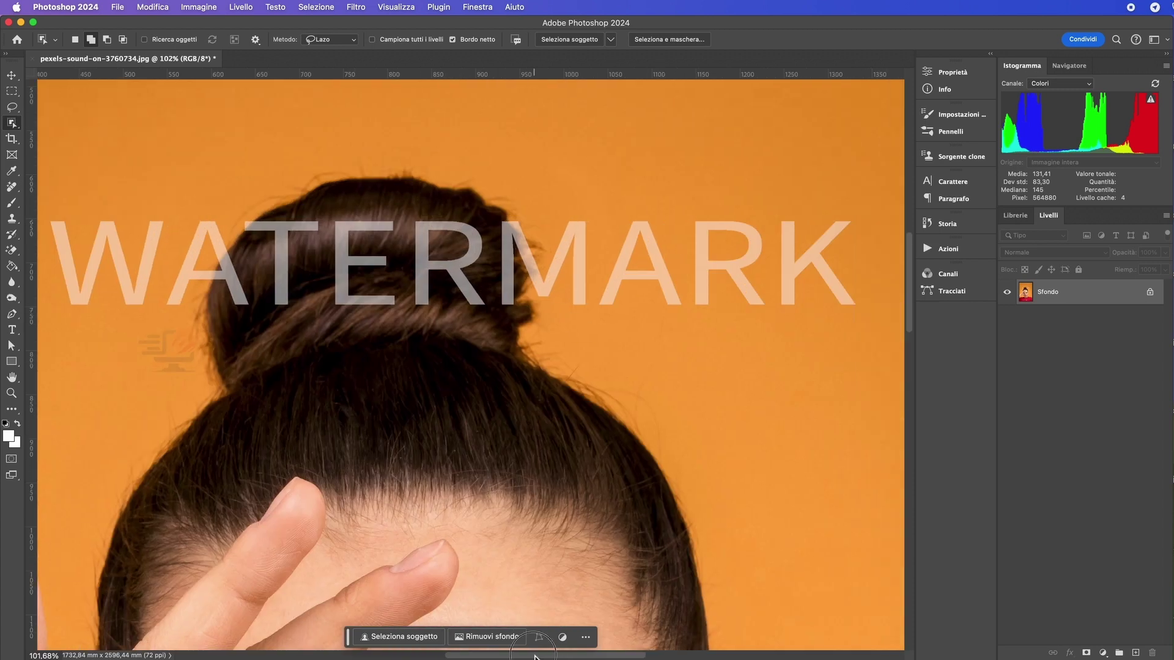
# Lasso the four WATERMARK texts on the orange background, face and red shirt into one selection
pyautogui.moveTo(629, 195); pyautogui.dragTo(618, 309)
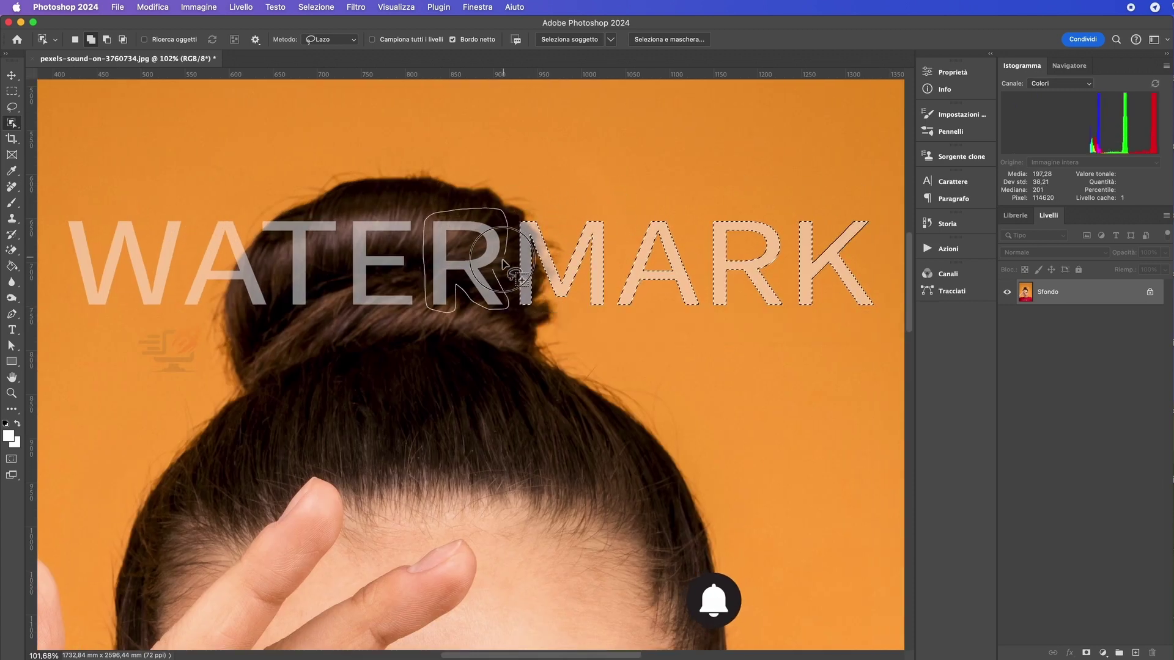
pyautogui.moveTo(416, 217)
pyautogui.mouseDown()
pyautogui.moveTo(350, 315)
pyautogui.moveTo(275, 331)
pyautogui.mouseUp()
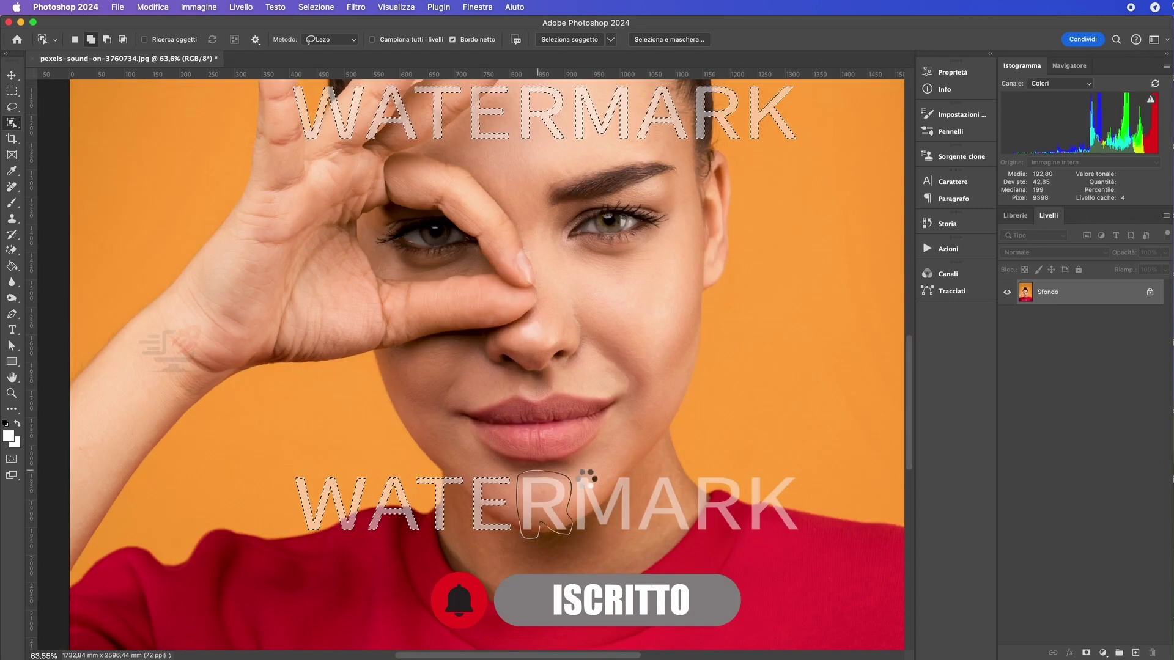
pyautogui.moveTo(590, 472); pyautogui.dragTo(769, 489)
pyautogui.scroll(-5, 538, 550)
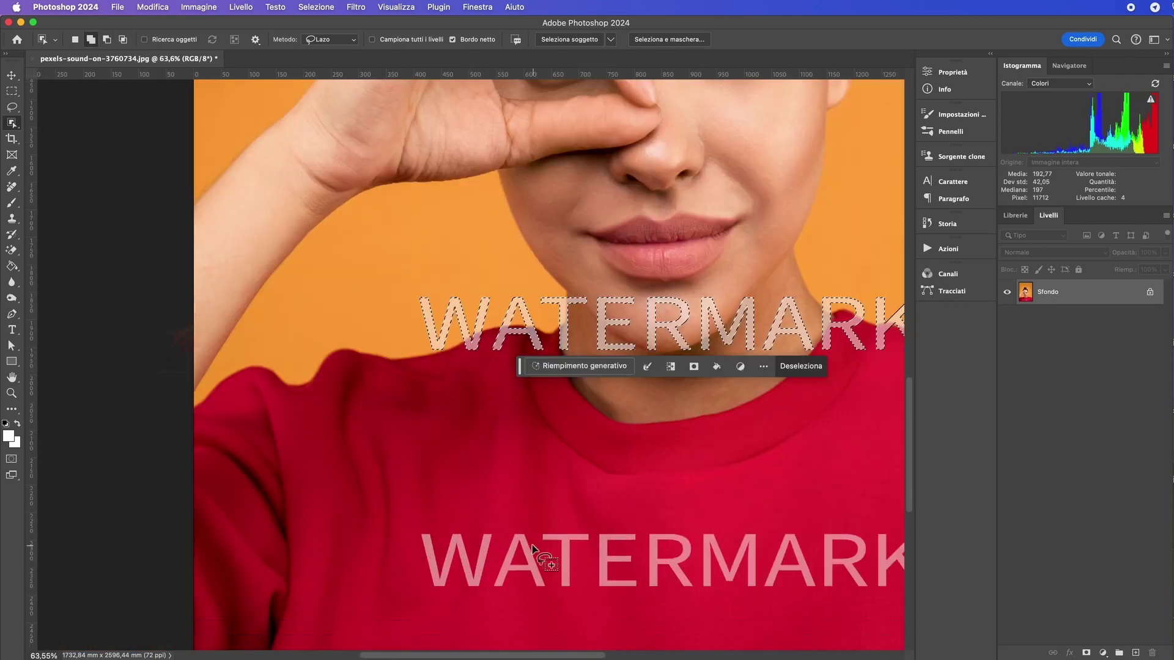
pyautogui.moveTo(333, 536); pyautogui.dragTo(404, 486)
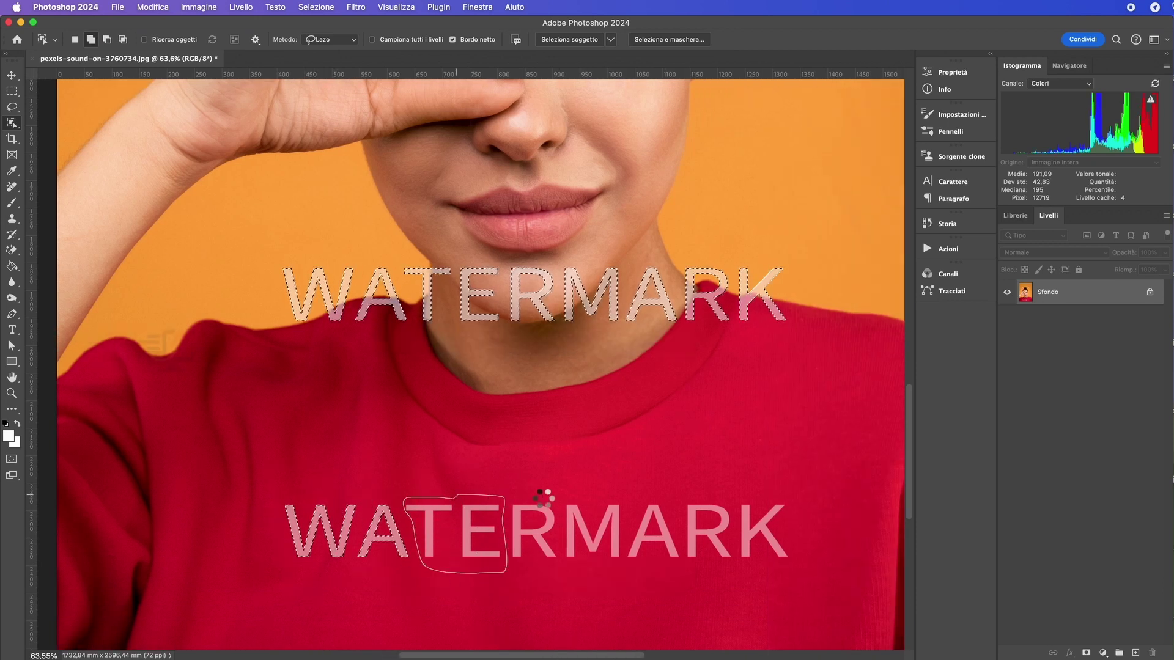
pyautogui.moveTo(538, 499)
pyautogui.mouseDown()
pyautogui.moveTo(560, 558)
pyautogui.moveTo(668, 487)
pyautogui.mouseUp()
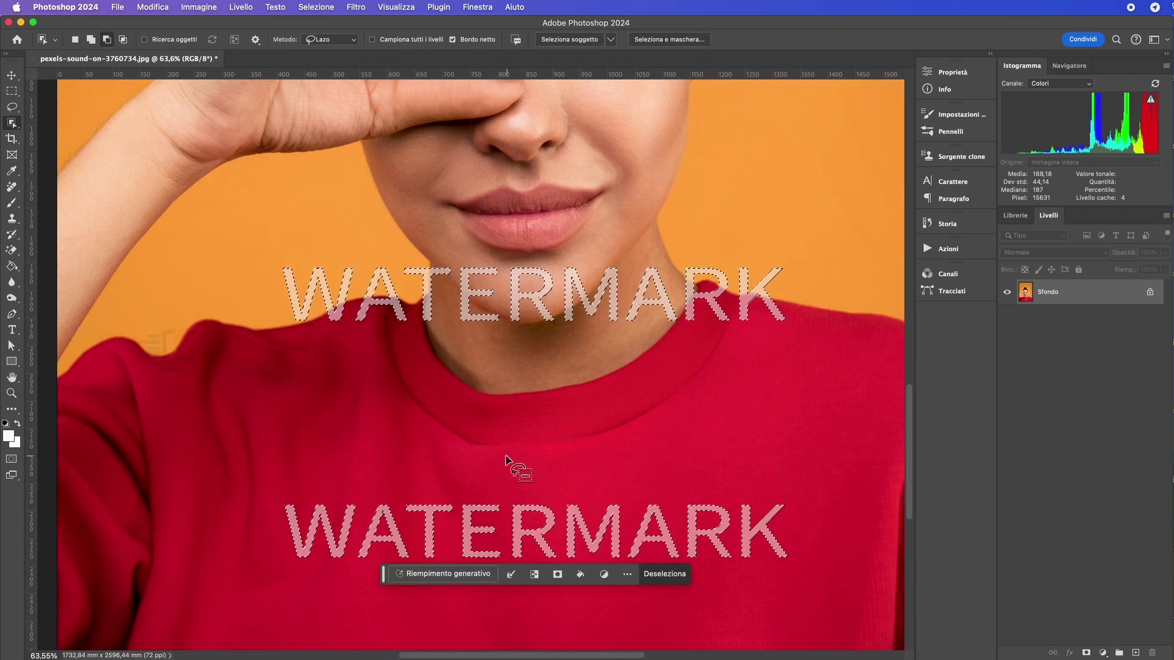
pyautogui.scroll(-3, 516, 463)
pyautogui.scroll(3, 747, 380)
pyautogui.scroll(-3, 746, 379)
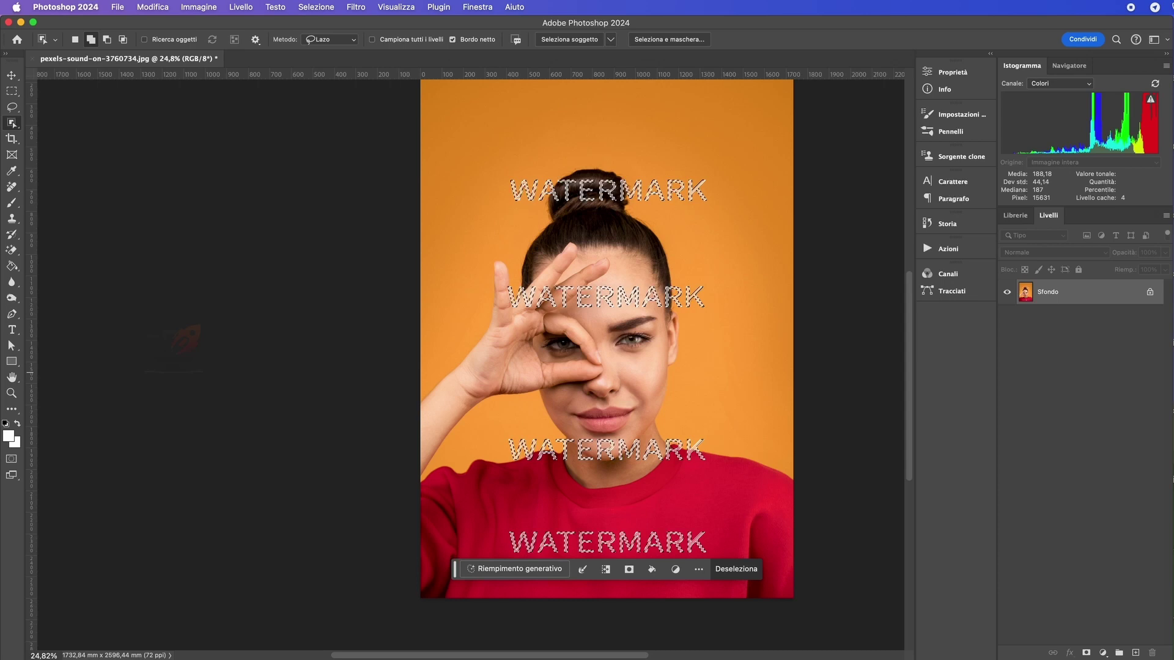
# Choose Selezione > Modifica > Espandi to expand the watermark selection
pyautogui.click(316, 8)
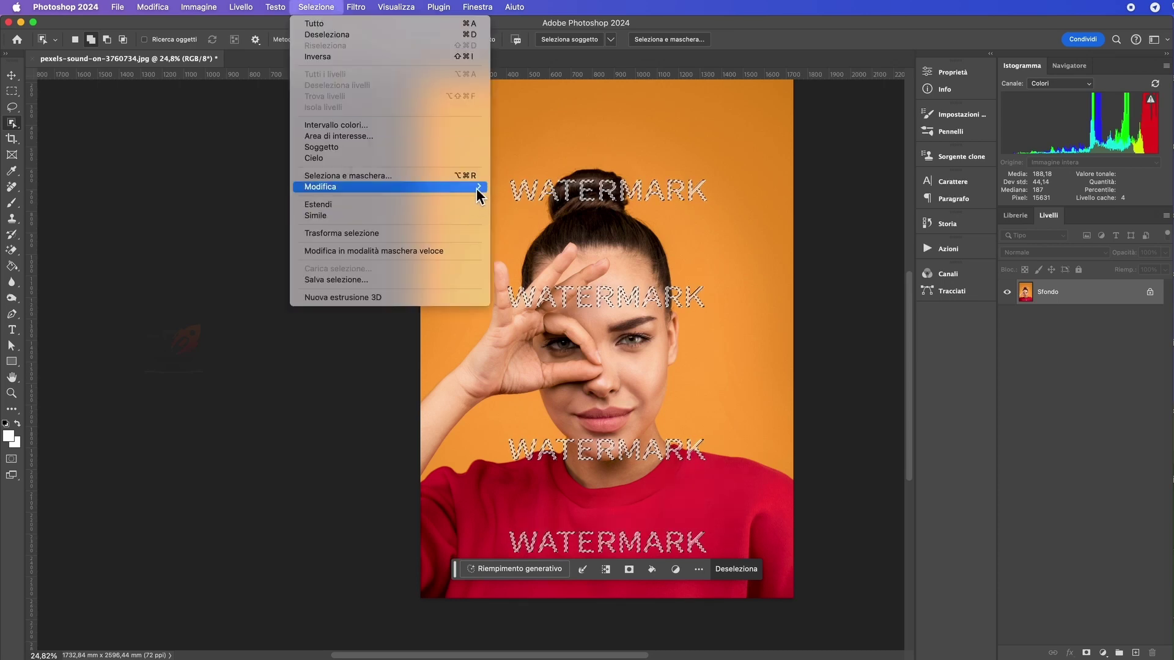
pyautogui.moveTo(385, 186)
pyautogui.click(555, 211)
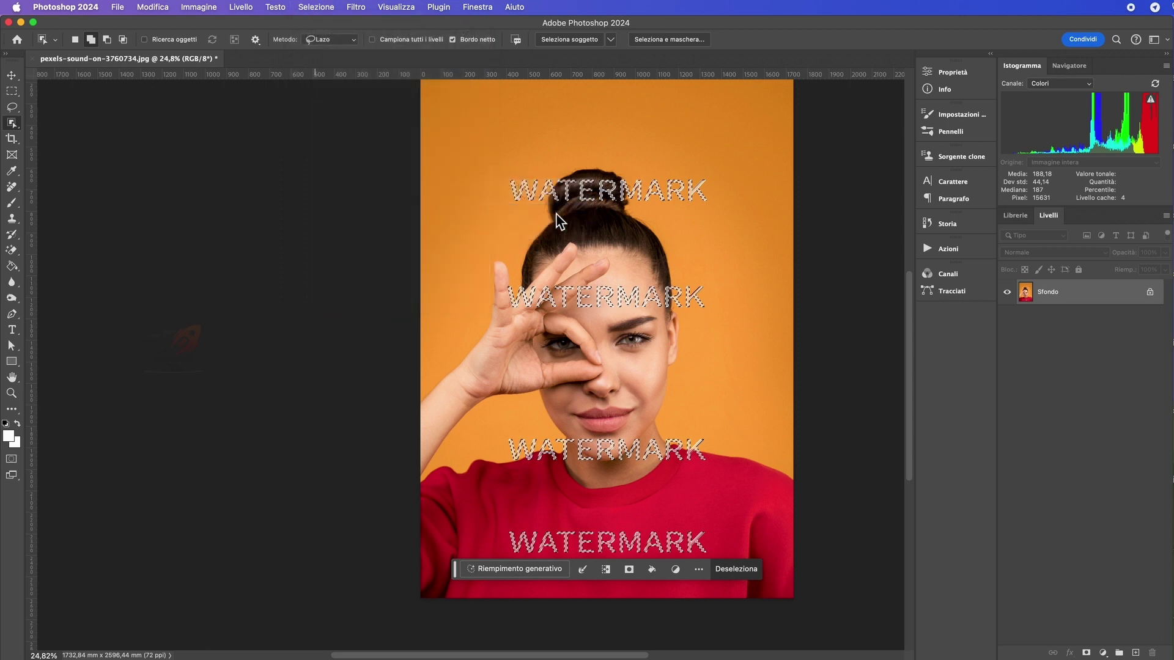
# Confirm the expansion and fill the selection with Riempi using In base al contenuto
pyautogui.press('Return')
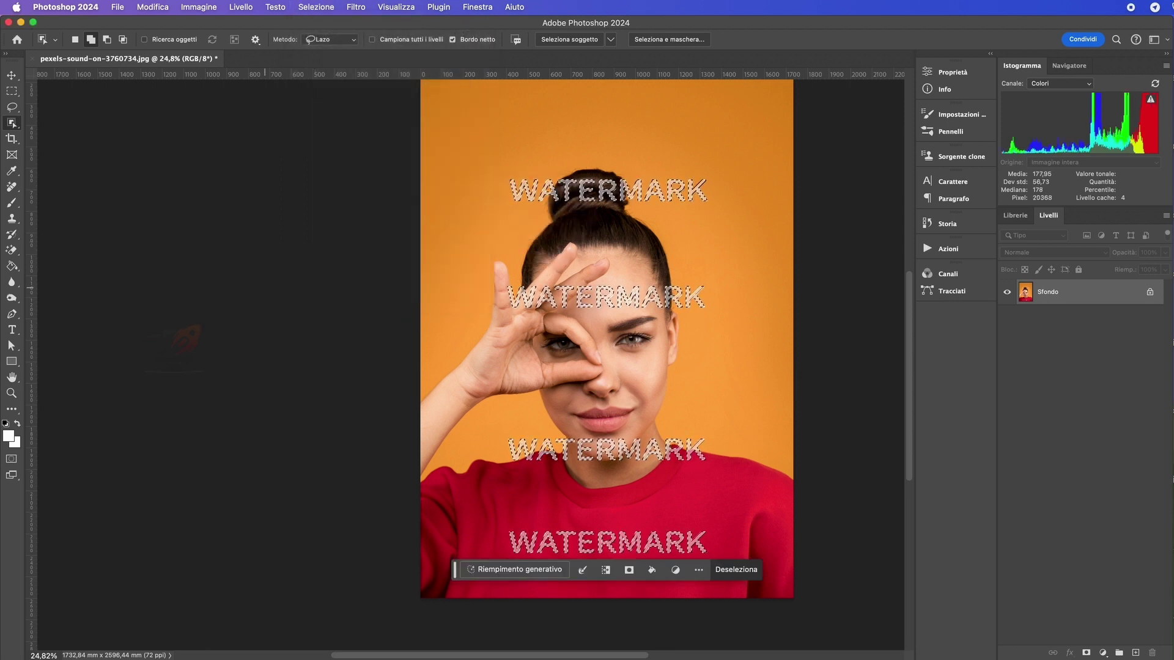
pyautogui.rightClick(581, 291)
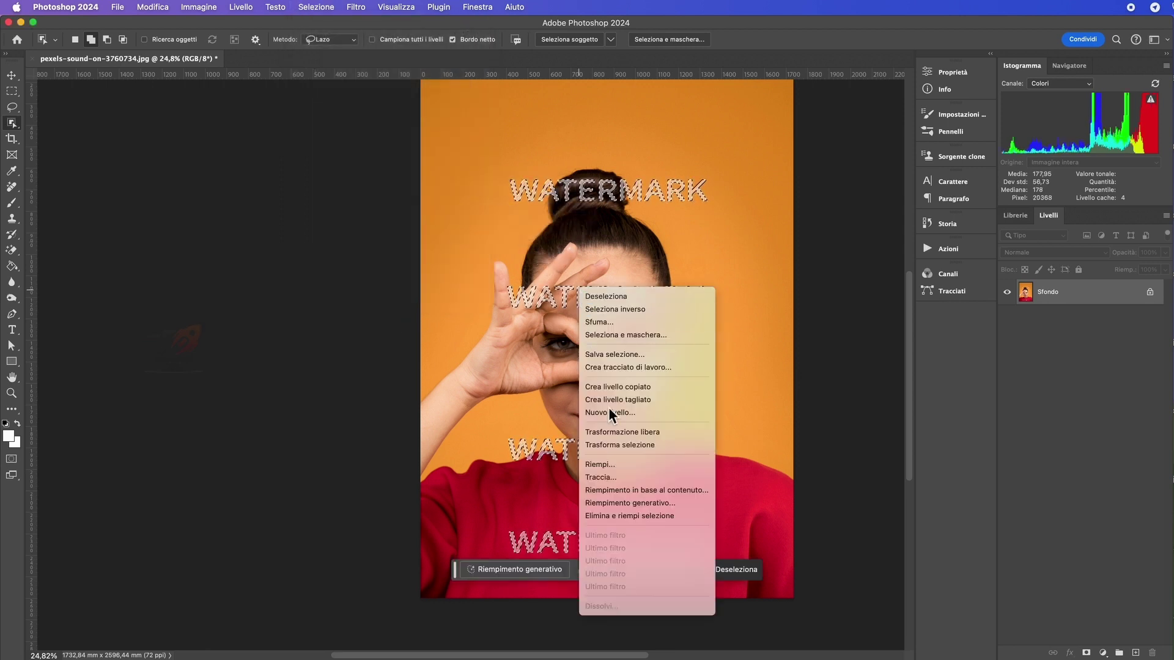
pyautogui.click(626, 464)
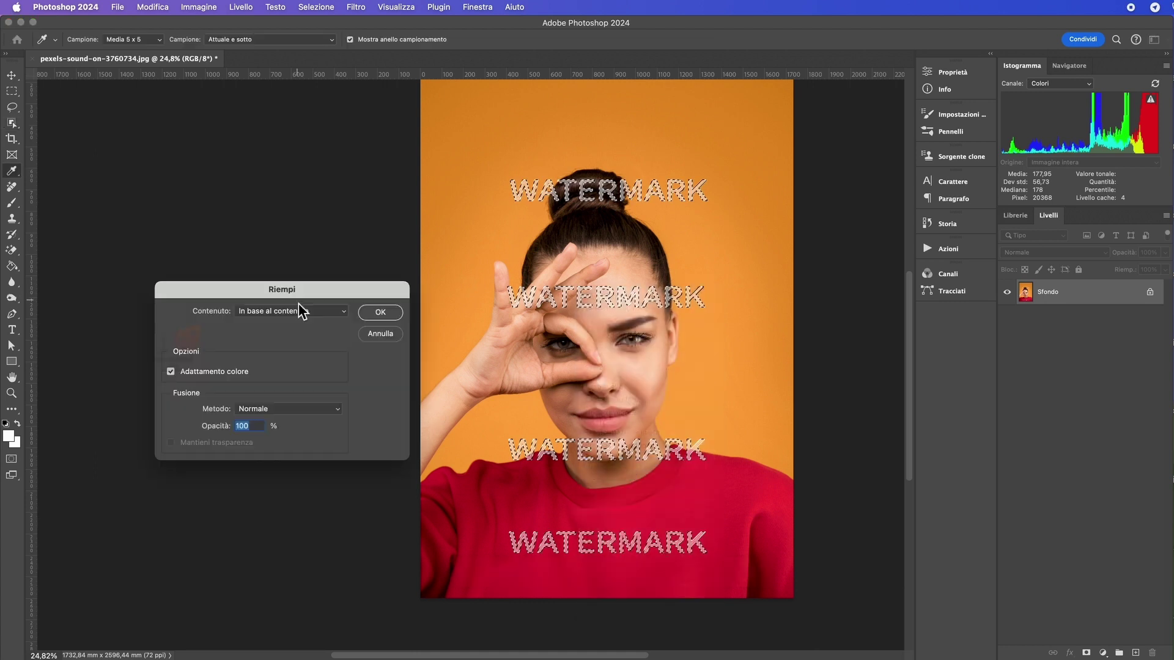
pyautogui.click(297, 311)
pyautogui.click(306, 311)
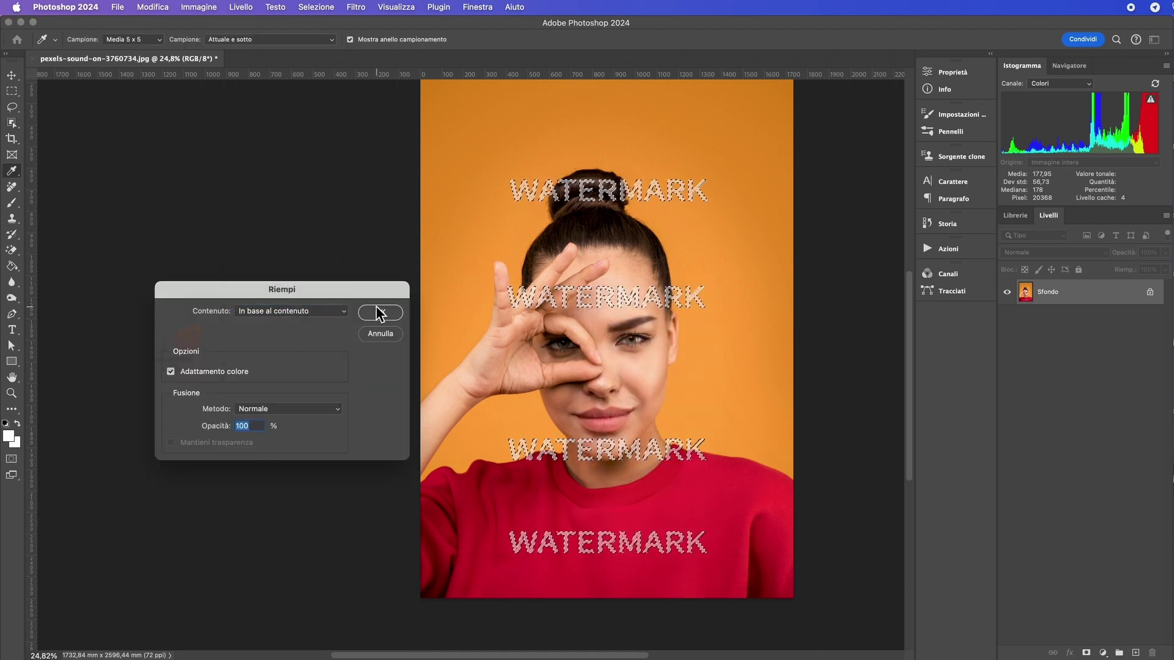
pyautogui.click(379, 313)
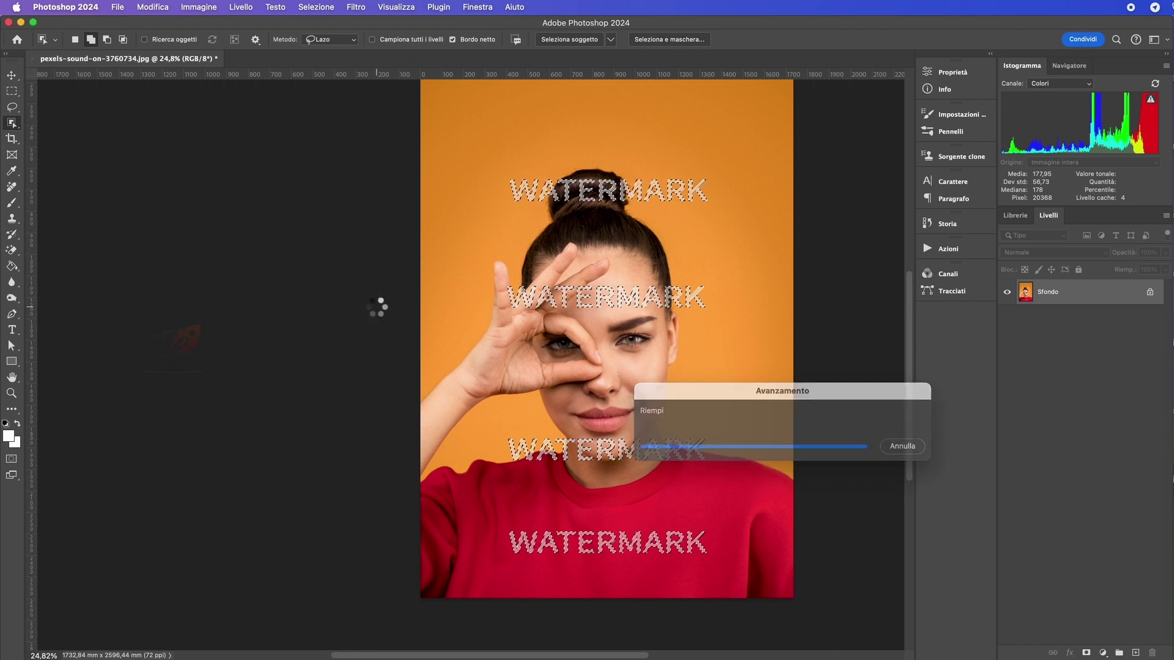
# Deselect, zoom in and lasso the smudged gap between the fingers
pyautogui.click(517, 314)
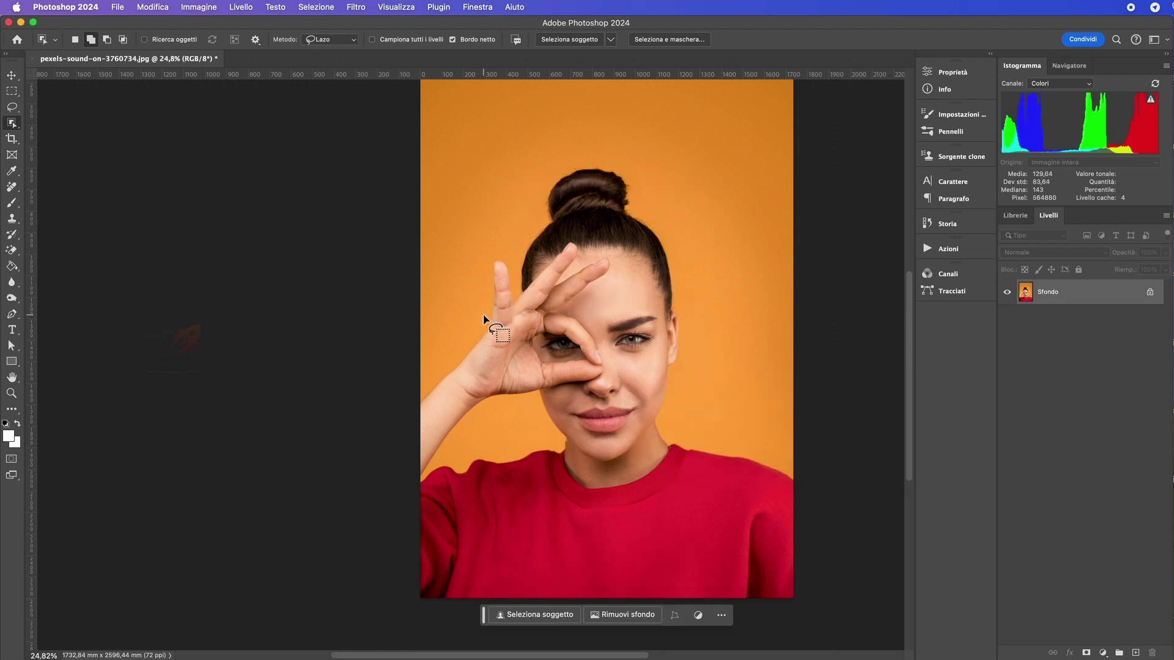
pyautogui.scroll(3, 559, 283)
pyautogui.scroll(5, 559, 284)
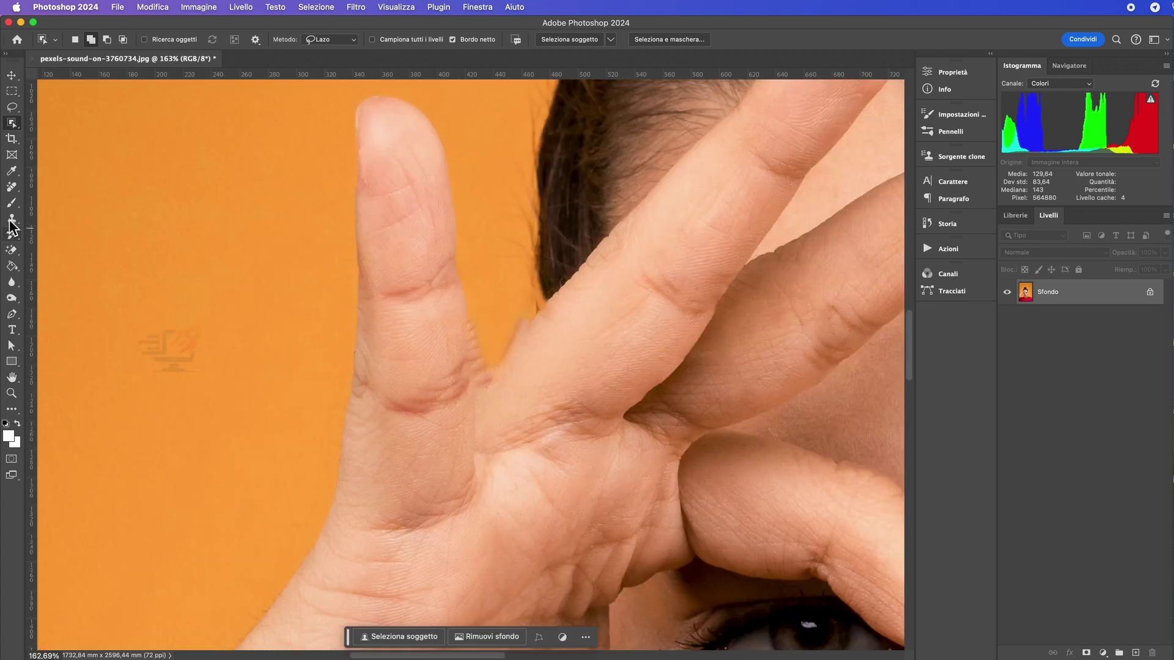
pyautogui.click(11, 107)
pyautogui.moveTo(563, 307)
pyautogui.mouseDown()
pyautogui.moveTo(507, 315)
pyautogui.moveTo(566, 311)
pyautogui.mouseUp()
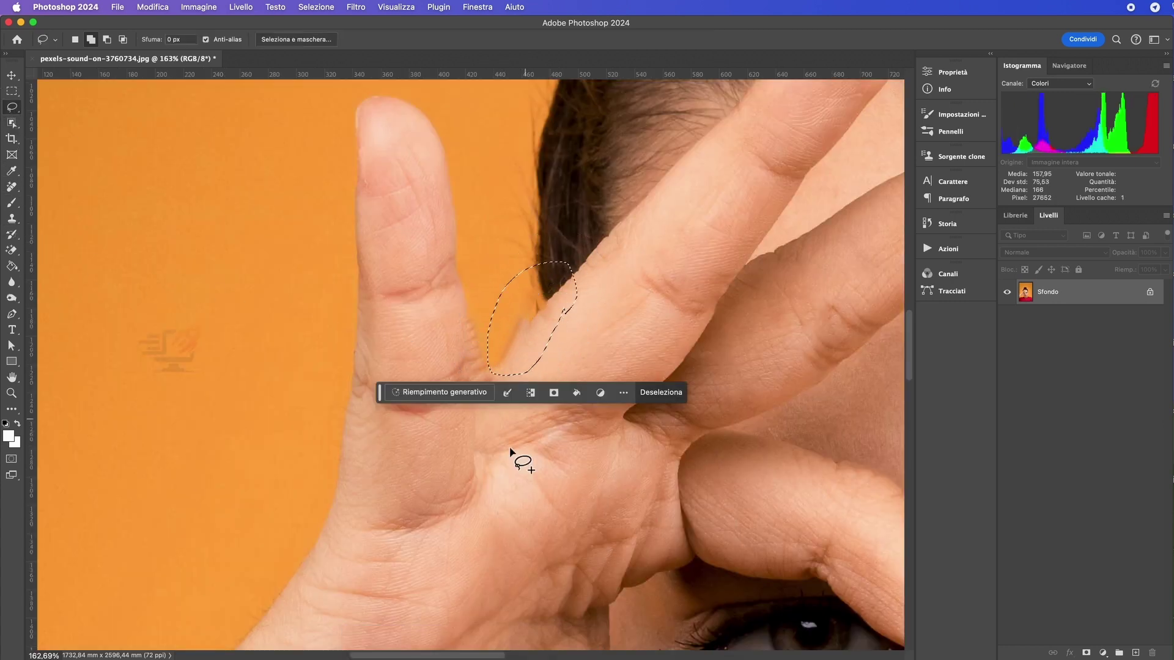
# Regenerate the finger gap with Riempimento generativo and keep variation 2
pyautogui.click(443, 394)
pyautogui.click(680, 395)
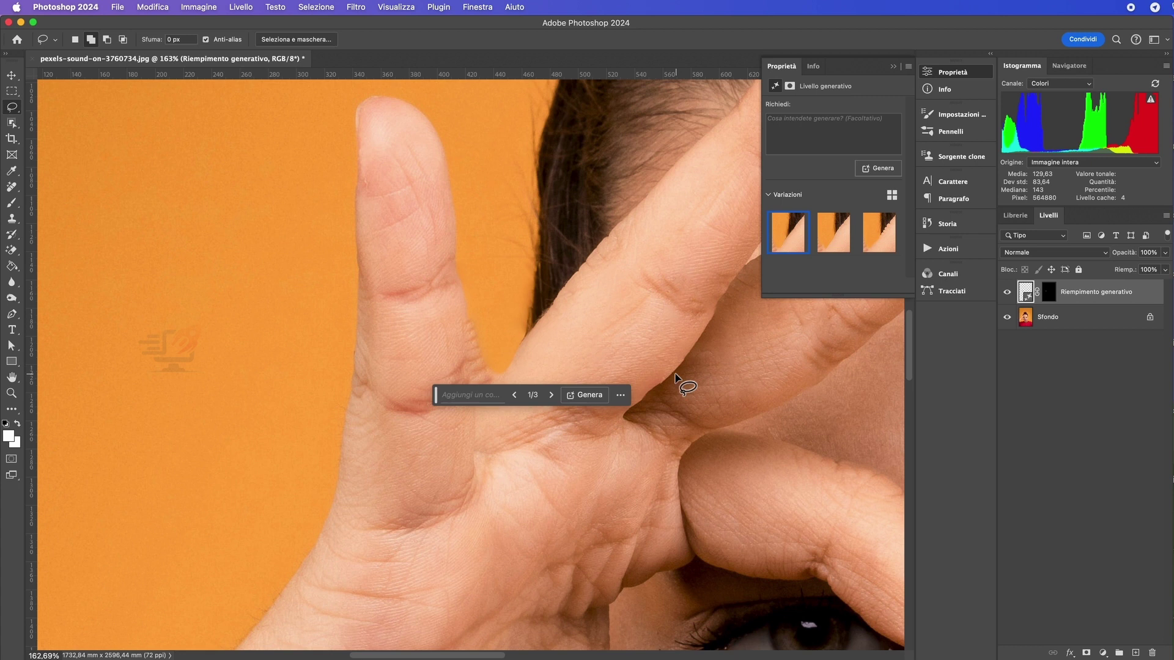
pyautogui.scroll(-5, 676, 379)
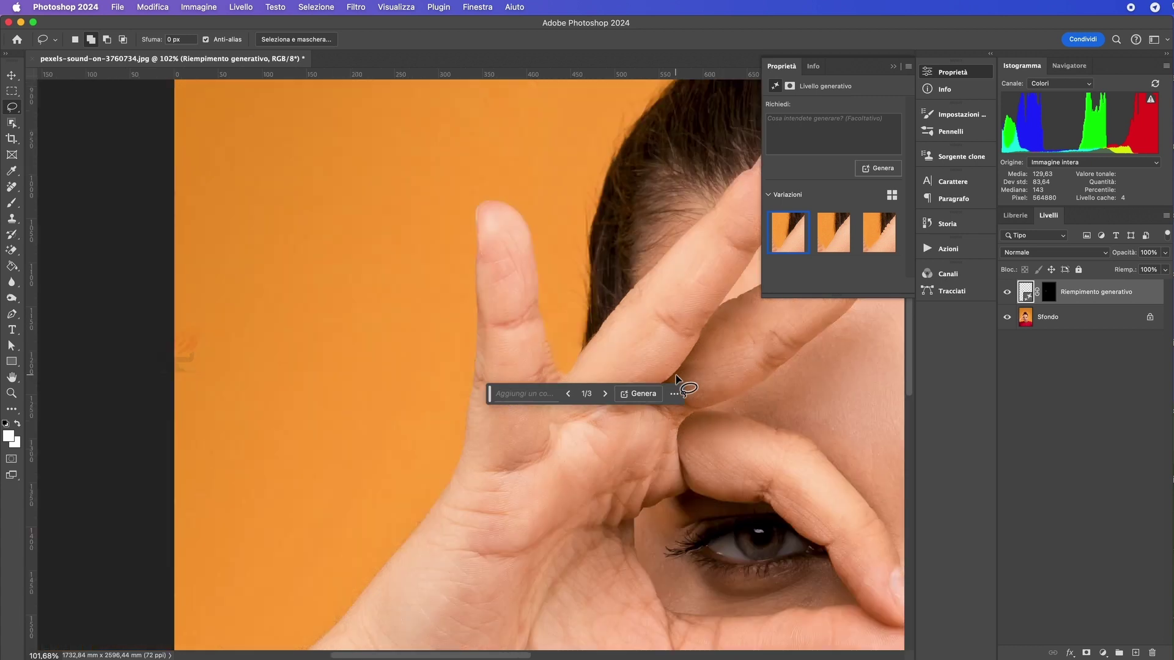
pyautogui.click(605, 397)
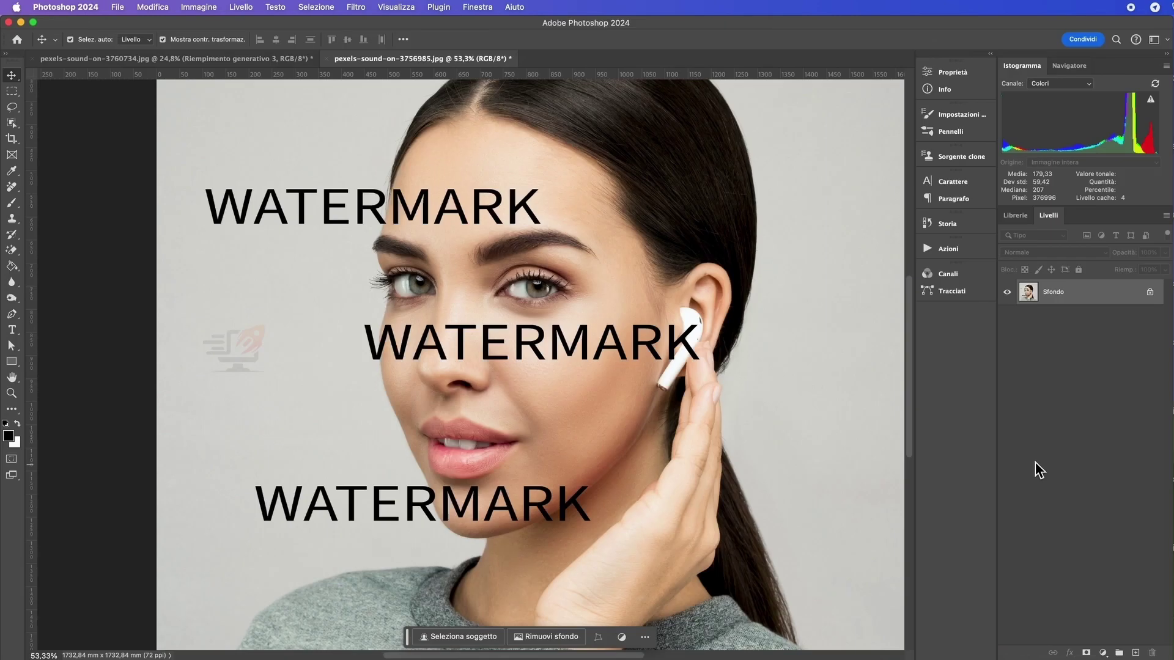
# Draw rectangular marquee boxes around the top, middle and bottom WATERMARK texts
pyautogui.click(13, 94)
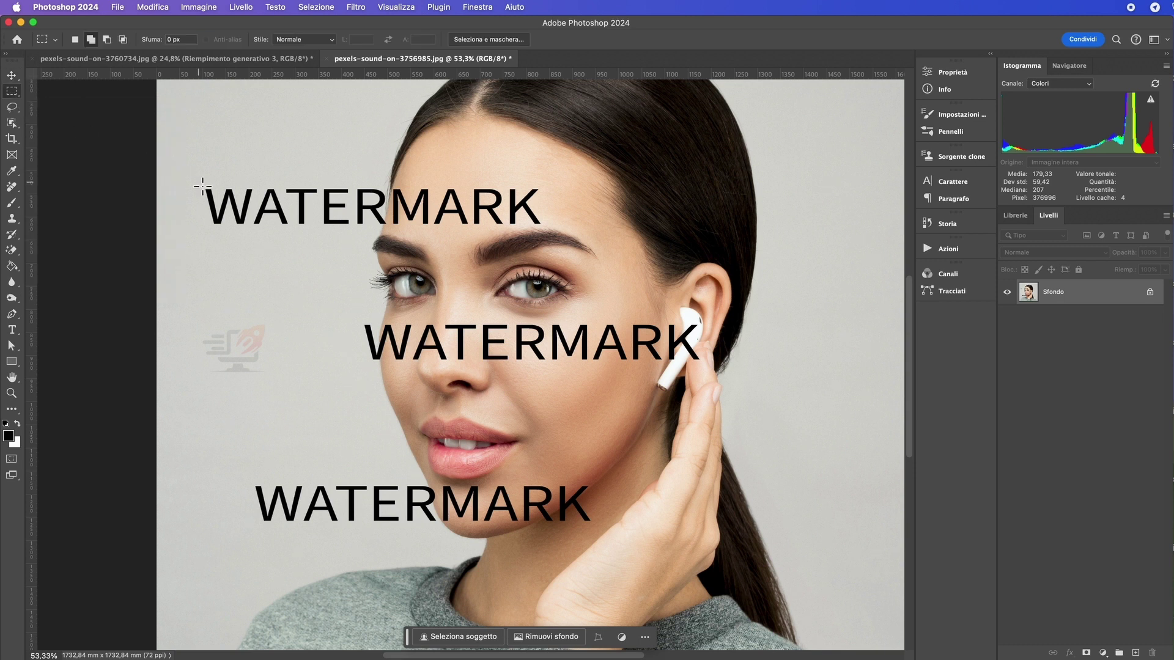
pyautogui.moveTo(195, 181); pyautogui.dragTo(548, 227)
pyautogui.moveTo(347, 318); pyautogui.dragTo(702, 360)
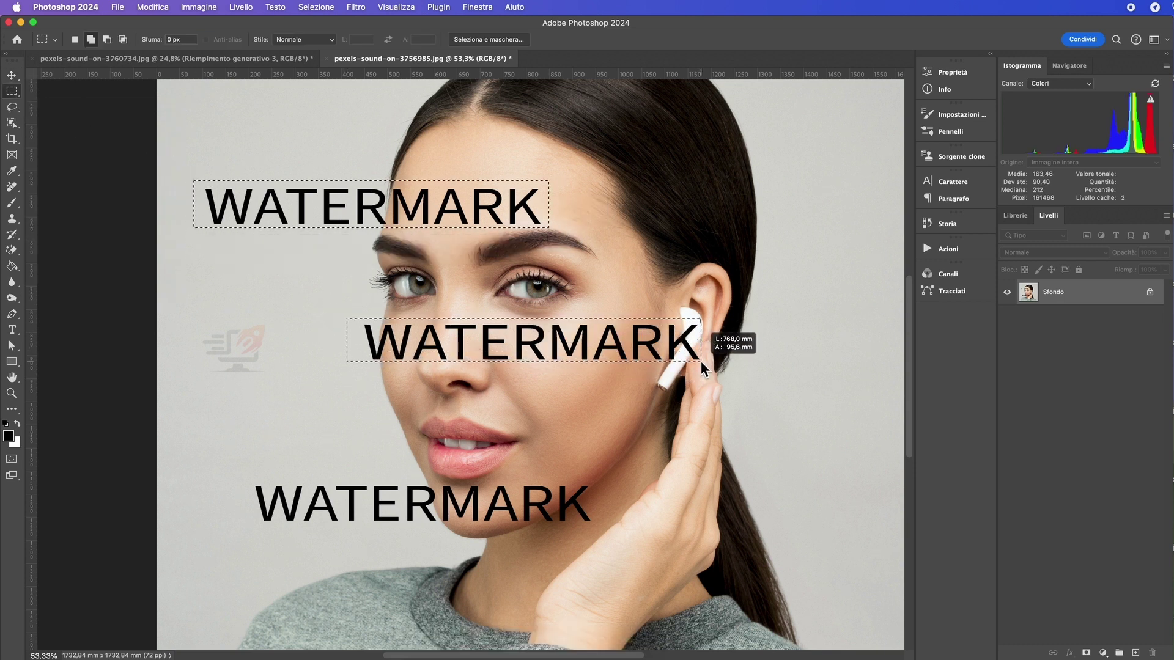
pyautogui.moveTo(702, 361); pyautogui.dragTo(701, 361)
pyautogui.moveTo(255, 474); pyautogui.dragTo(595, 534)
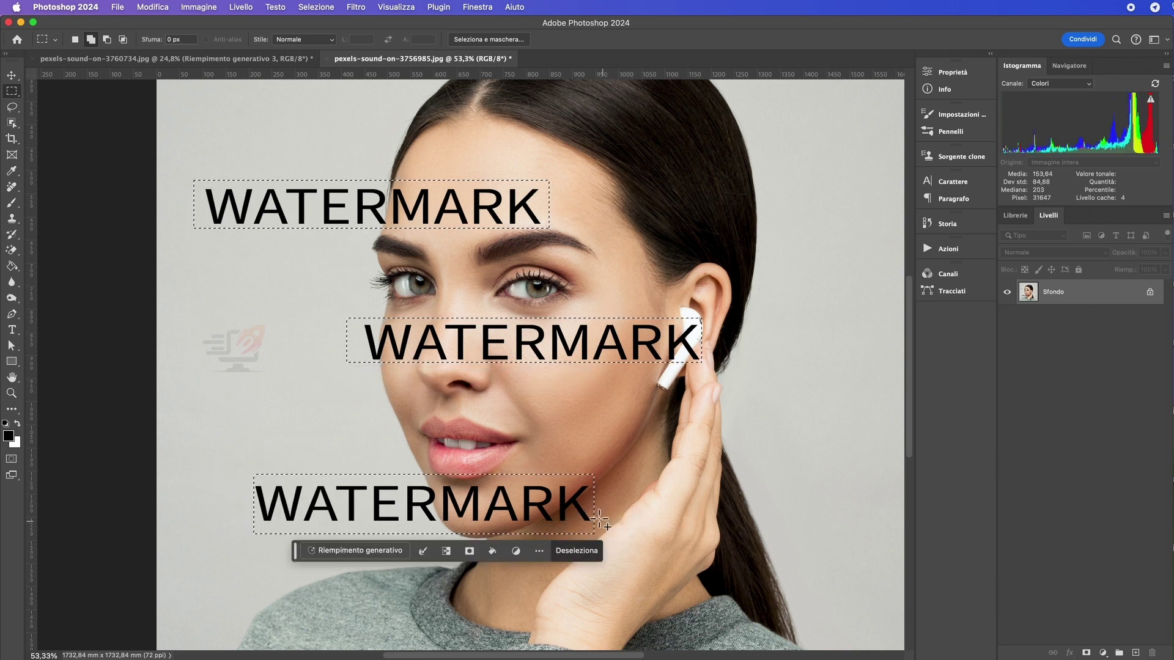
# Refine the selection with Intervallo colori set to Ombre at Tolleranza 9
pyautogui.click(317, 8)
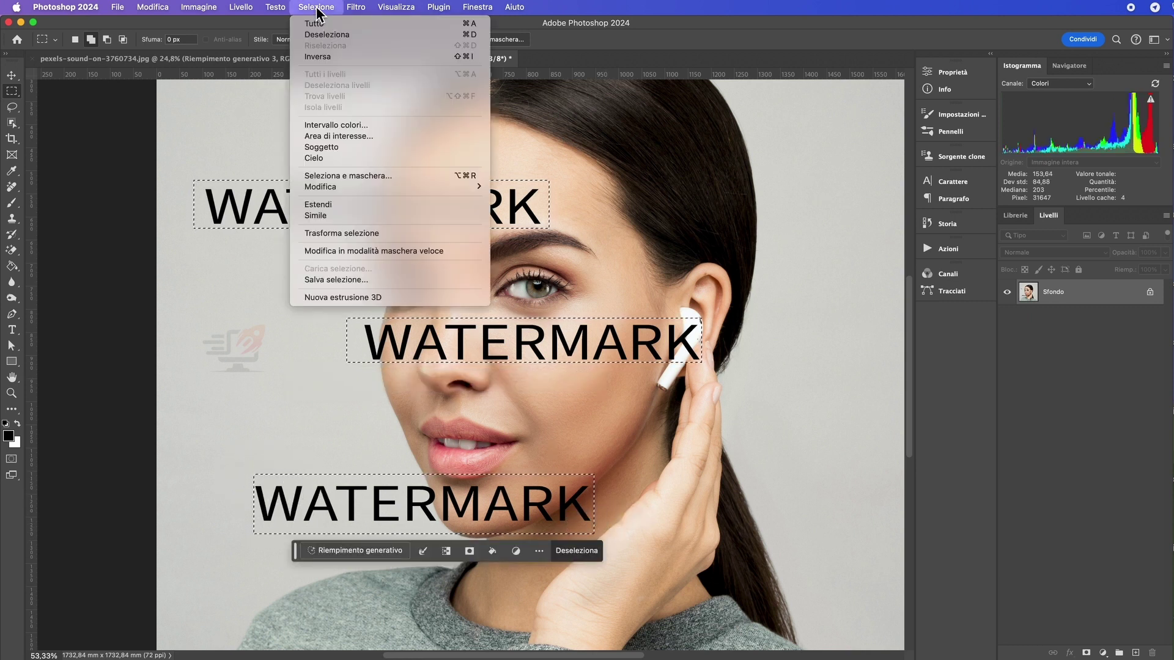
pyautogui.click(359, 125)
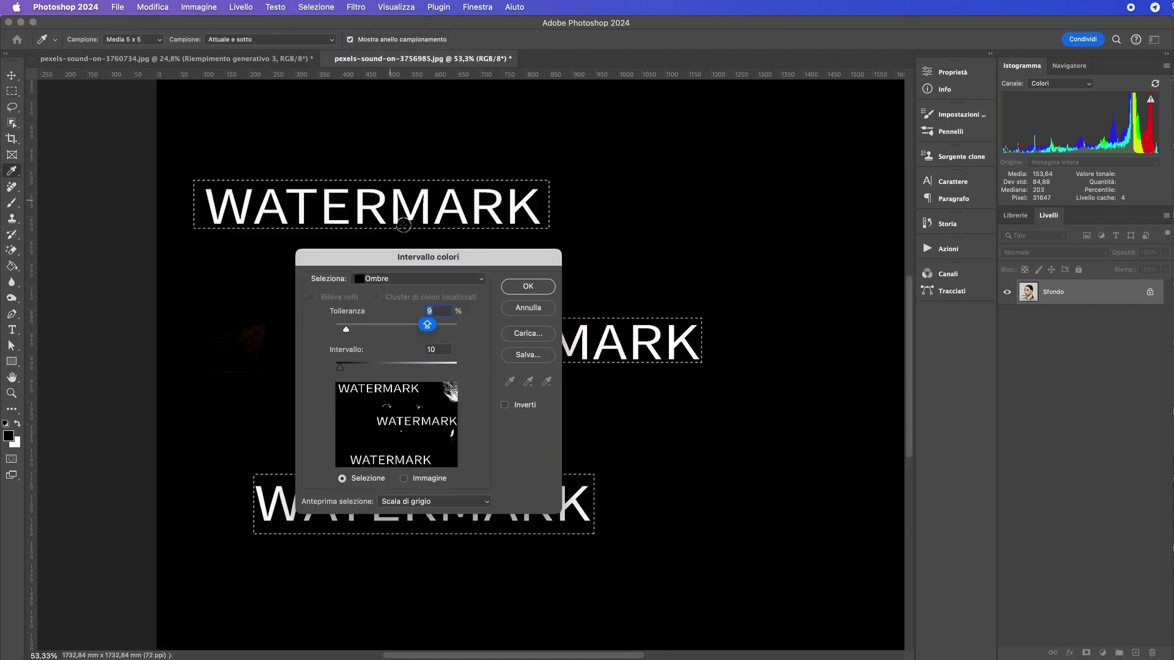
pyautogui.click(422, 278)
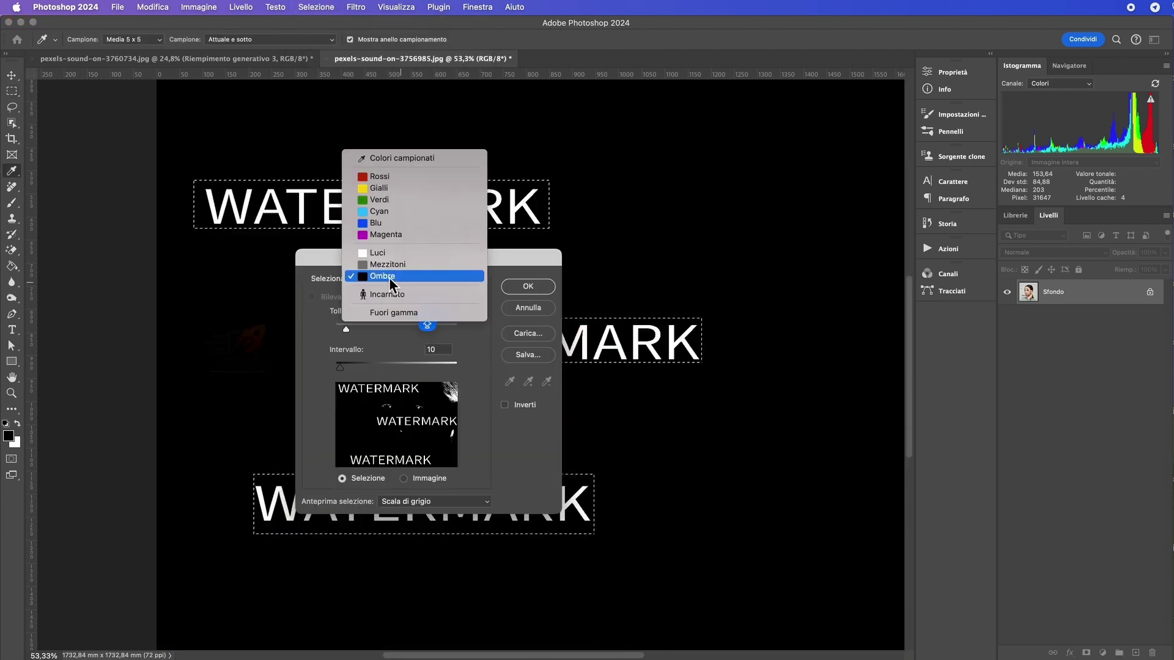
pyautogui.click(389, 277)
pyautogui.moveTo(387, 260); pyautogui.dragTo(815, 241)
pyautogui.moveTo(775, 310); pyautogui.dragTo(785, 310)
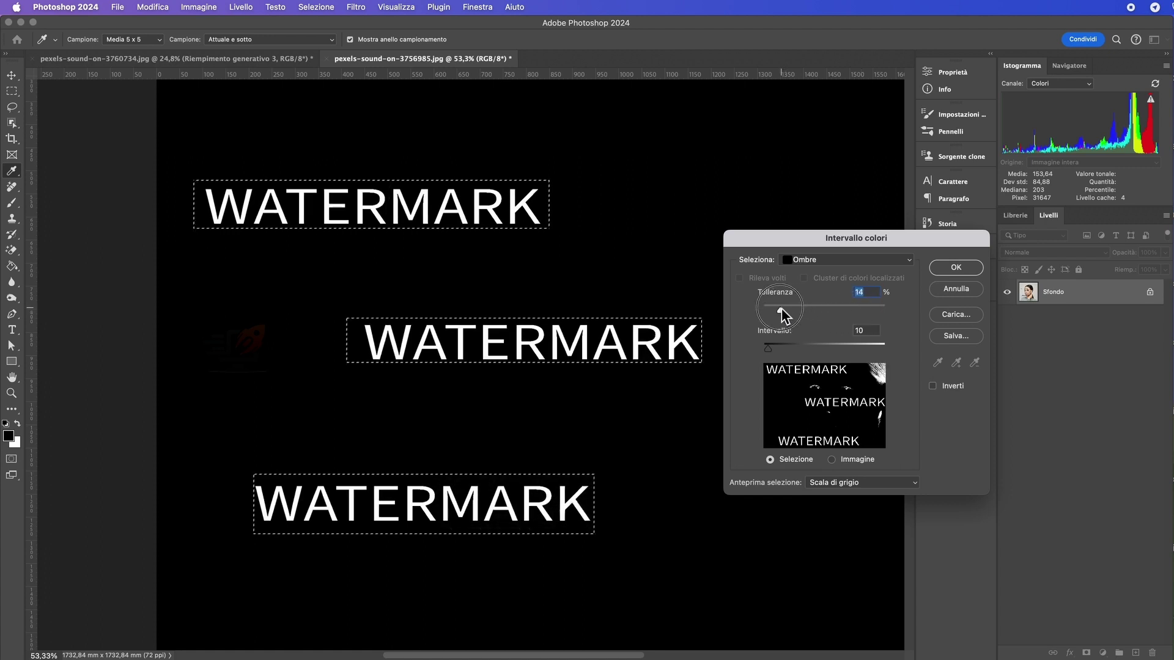
pyautogui.doubleClick(861, 293)
pyautogui.write('9')
pyautogui.press('Return')
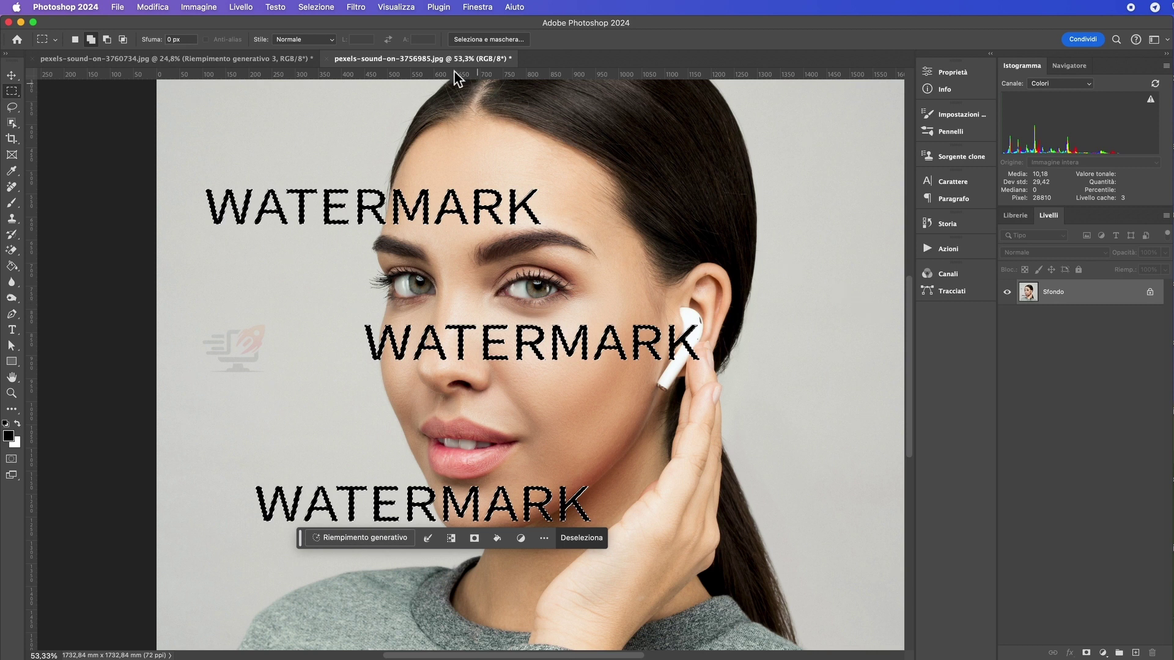
# Expand the letter-shaped selection by 5 pixels via Selezione > Modifica > Espandi
pyautogui.click(327, 7)
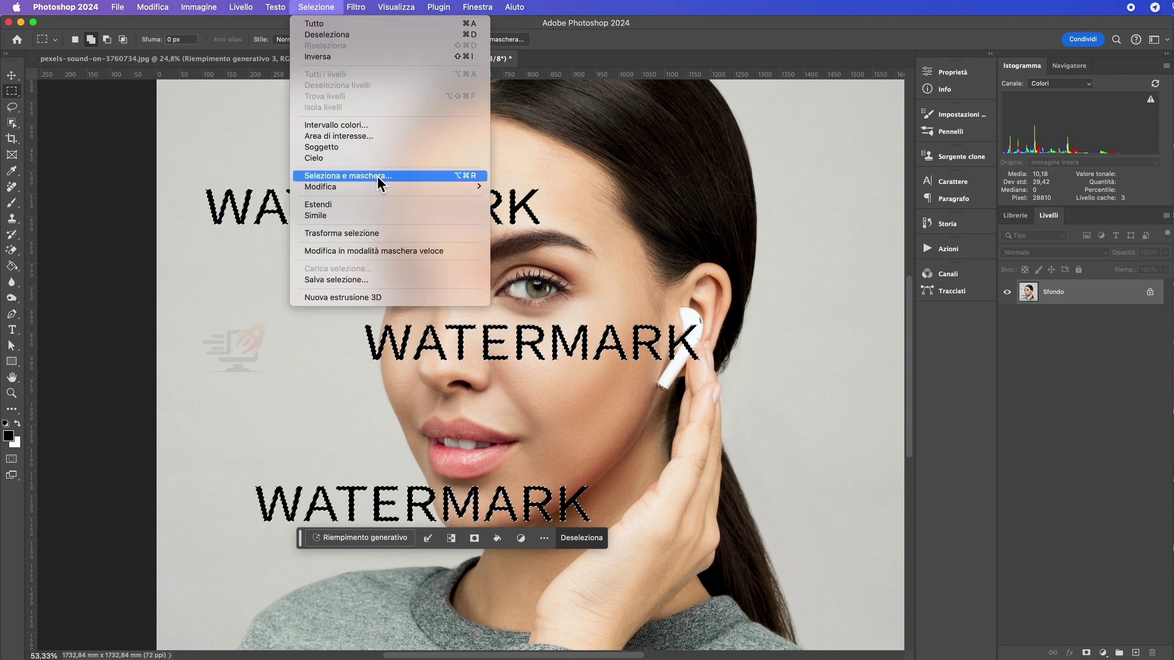
pyautogui.moveTo(320, 186)
pyautogui.click(554, 204)
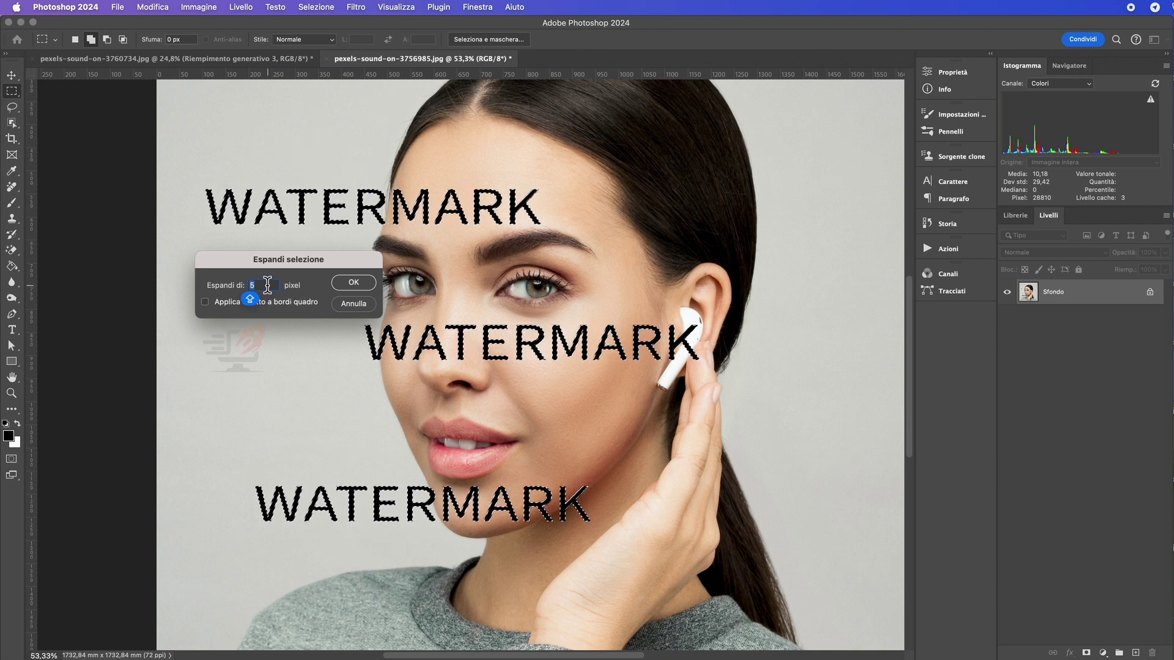
pyautogui.press('Return')
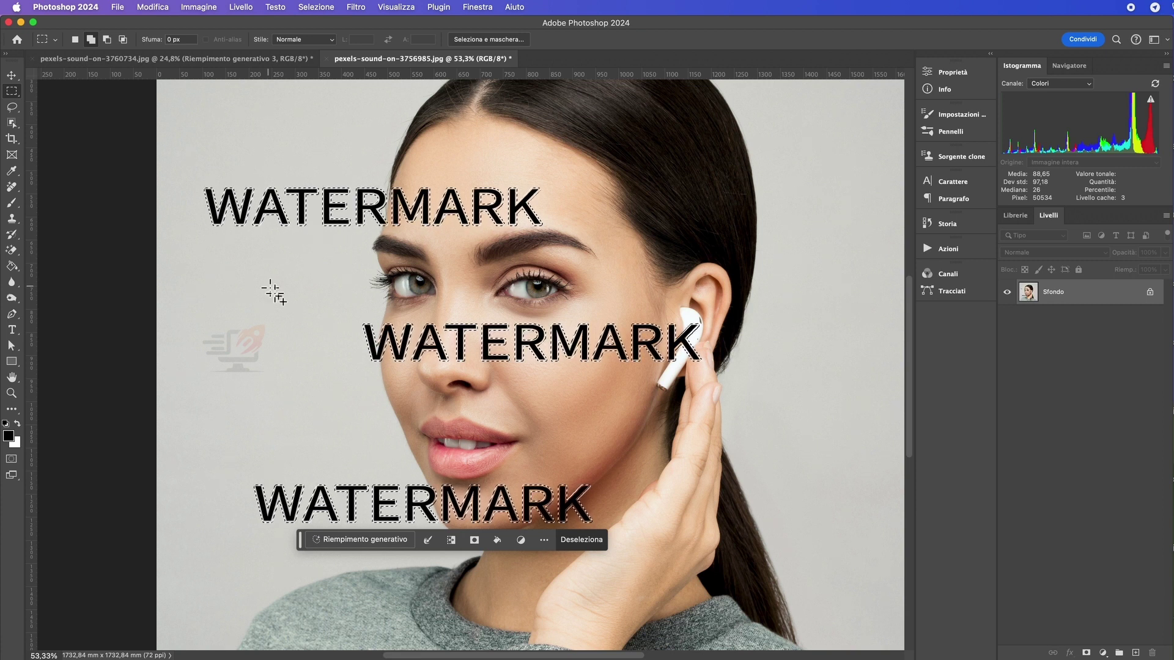
# Fill the three WATERMARK letter selections with Riempi using In base al contenuto
pyautogui.rightClick(457, 340)
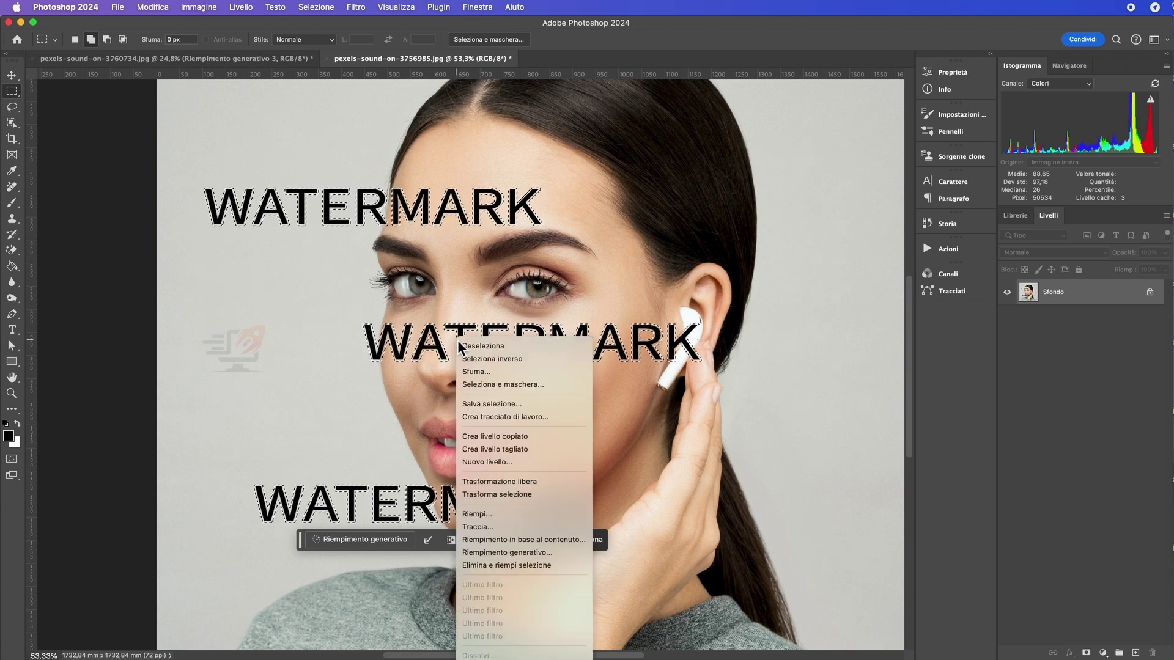
pyautogui.click(498, 519)
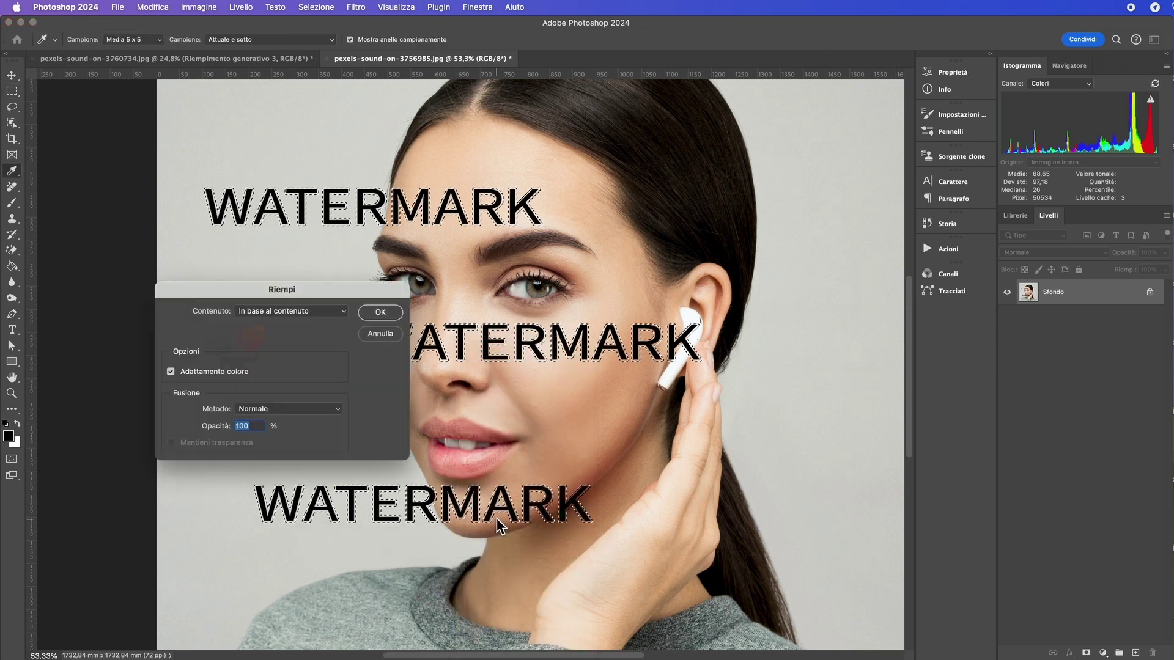
pyautogui.click(280, 315)
pyautogui.click(280, 310)
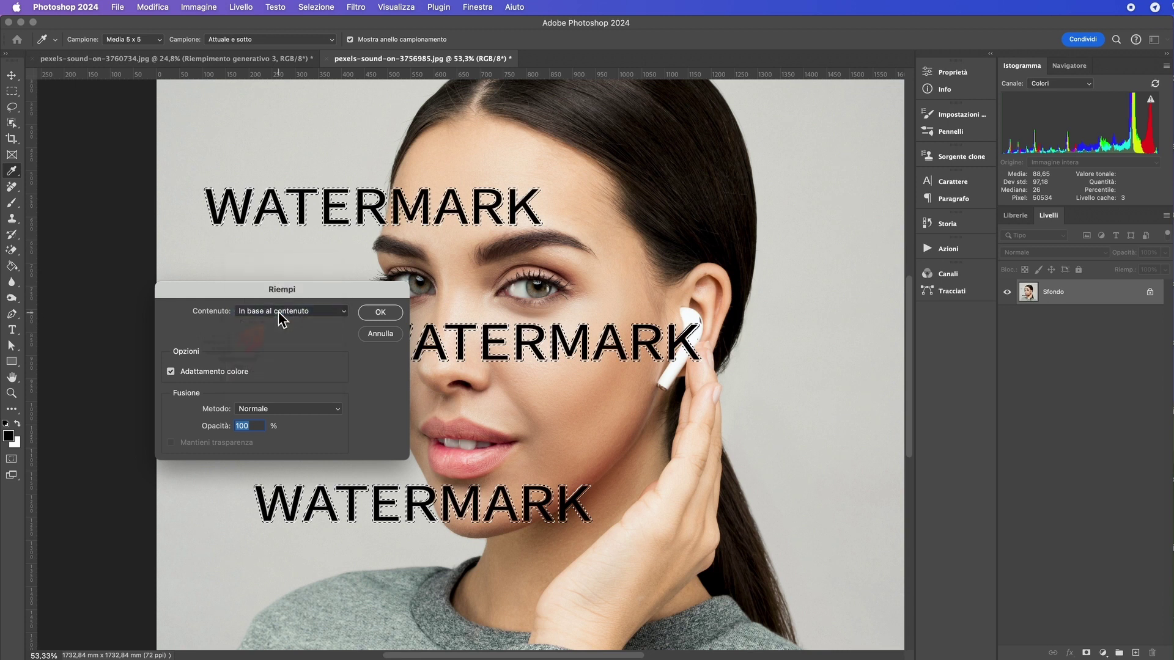
pyautogui.click(381, 313)
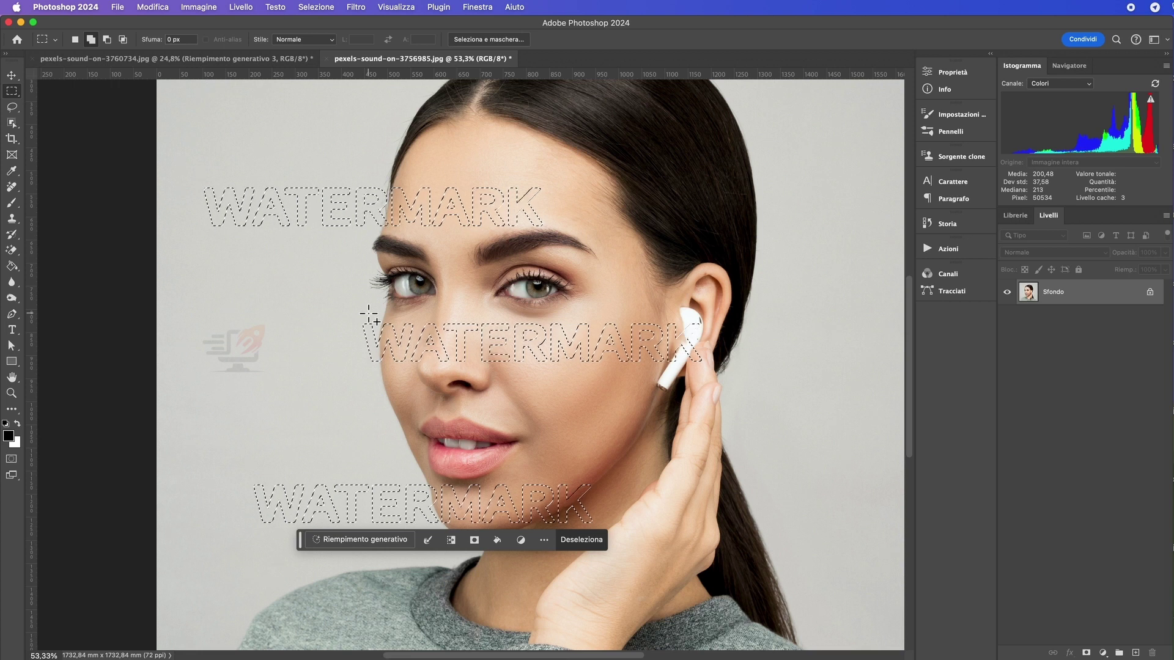
# Deselect with Cmd+D and zoom in on the area beside the earbud
pyautogui.press('super+d')
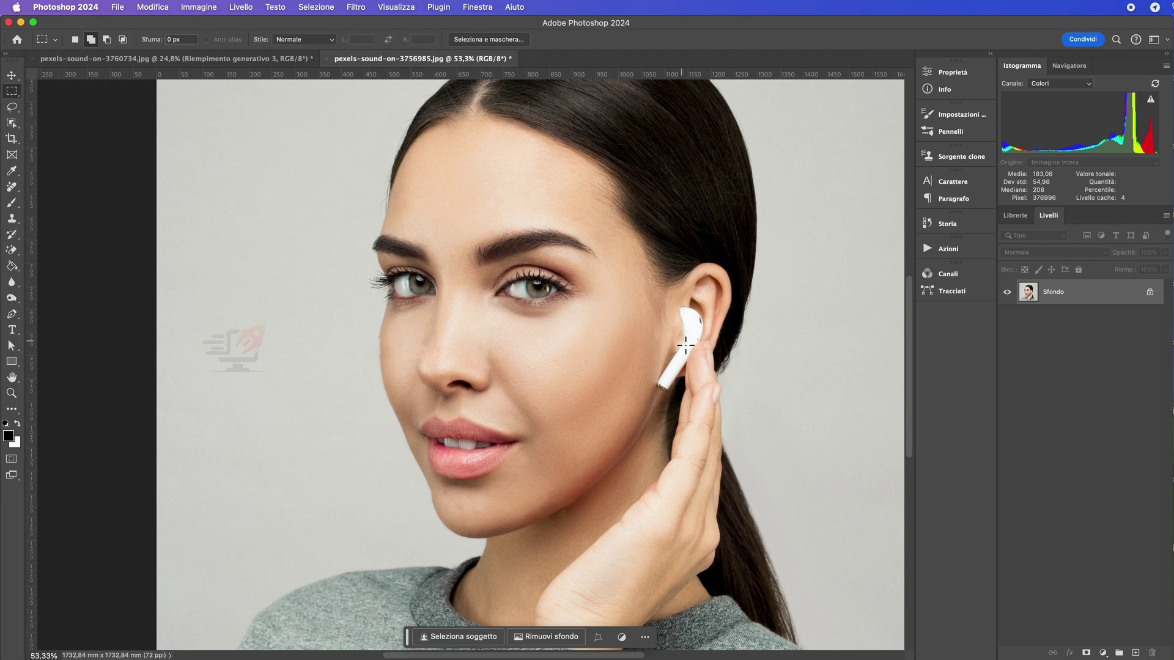
pyautogui.scroll(3, 686, 345)
pyautogui.scroll(3, 679, 341)
pyautogui.scroll(3, 679, 342)
pyautogui.scroll(3, 682, 340)
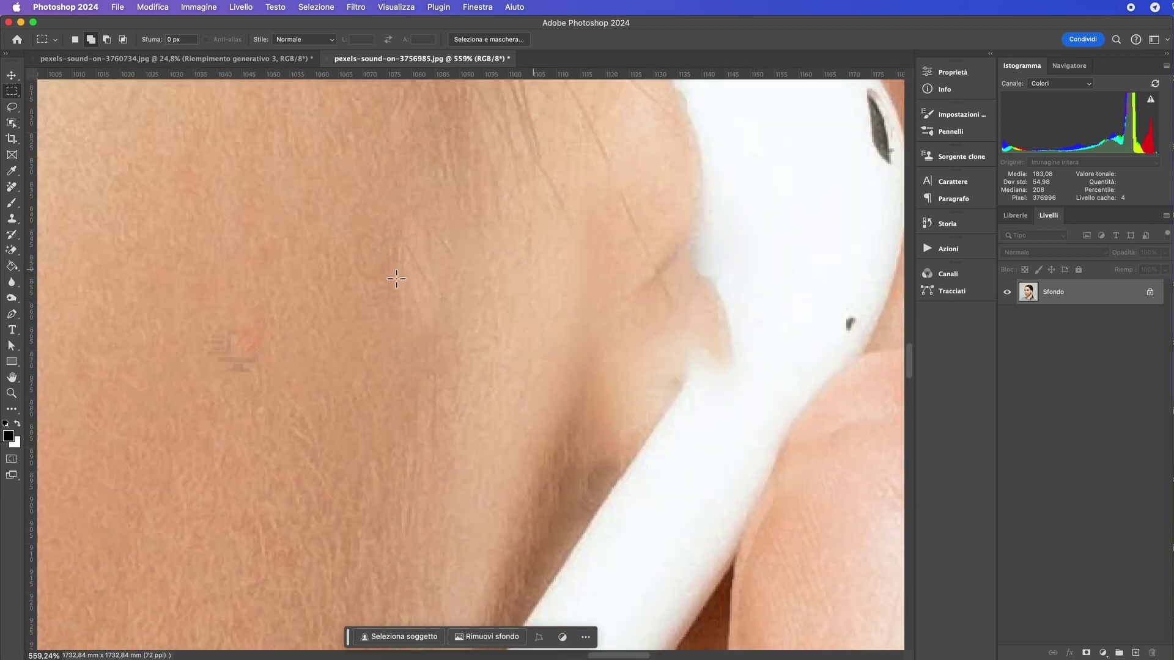
# Lasso the leftover mark beside the earbud tip and generative-fill it without a prompt
pyautogui.press('l')
pyautogui.moveTo(642, 298); pyautogui.dragTo(678, 260)
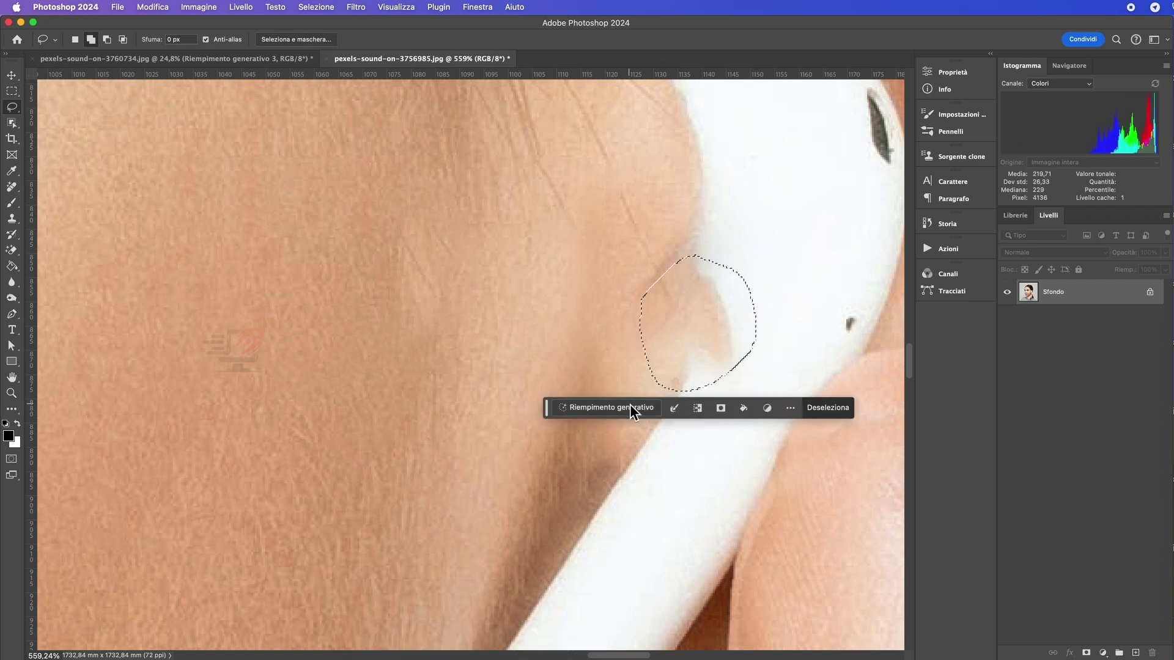
pyautogui.click(630, 407)
pyautogui.click(853, 416)
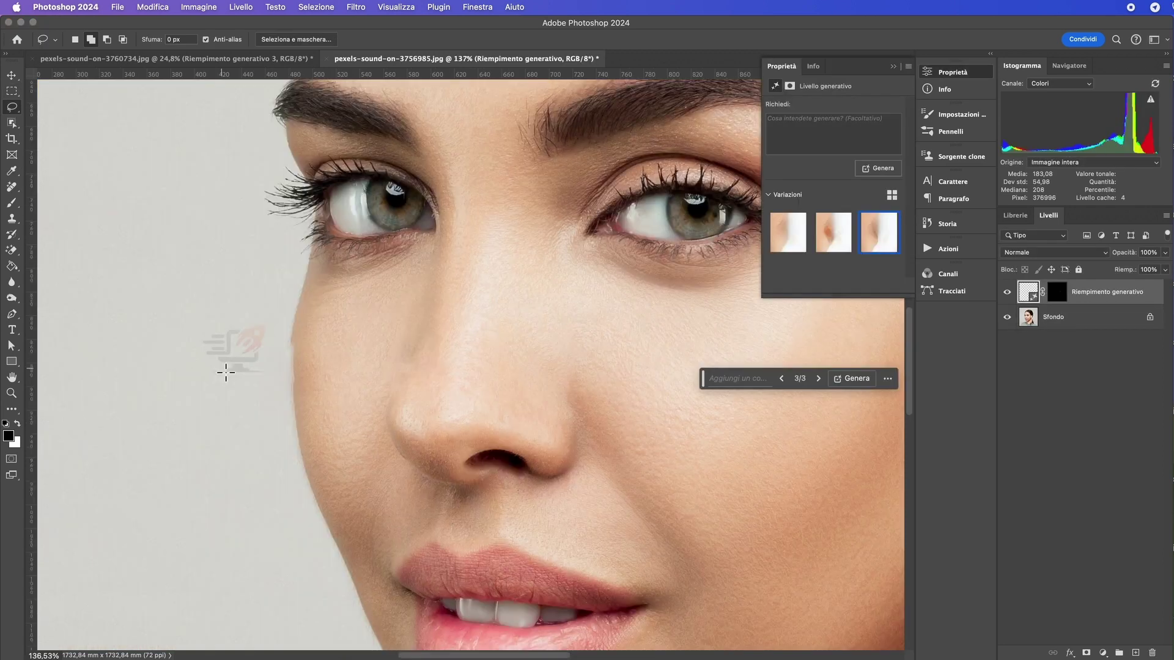
# Lasso the uneven patch along the cheek edge near the nose and generative-fill it
pyautogui.scroll(2, 226, 372)
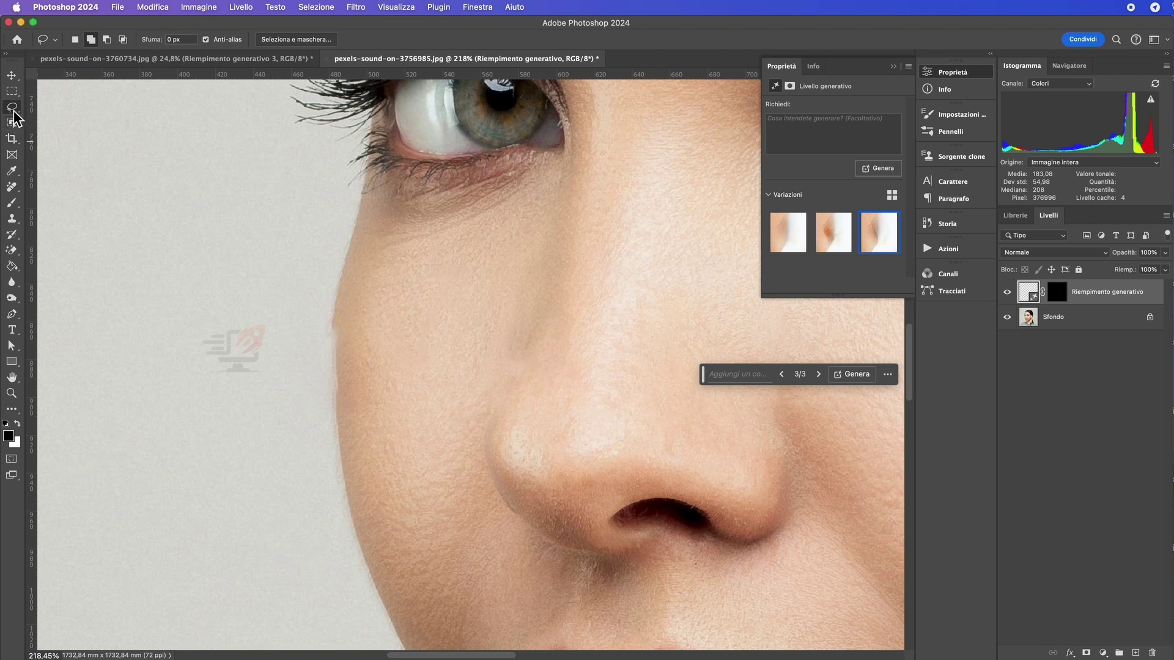
pyautogui.moveTo(372, 312)
pyautogui.mouseDown()
pyautogui.moveTo(359, 481)
pyautogui.moveTo(383, 330)
pyautogui.mouseUp()
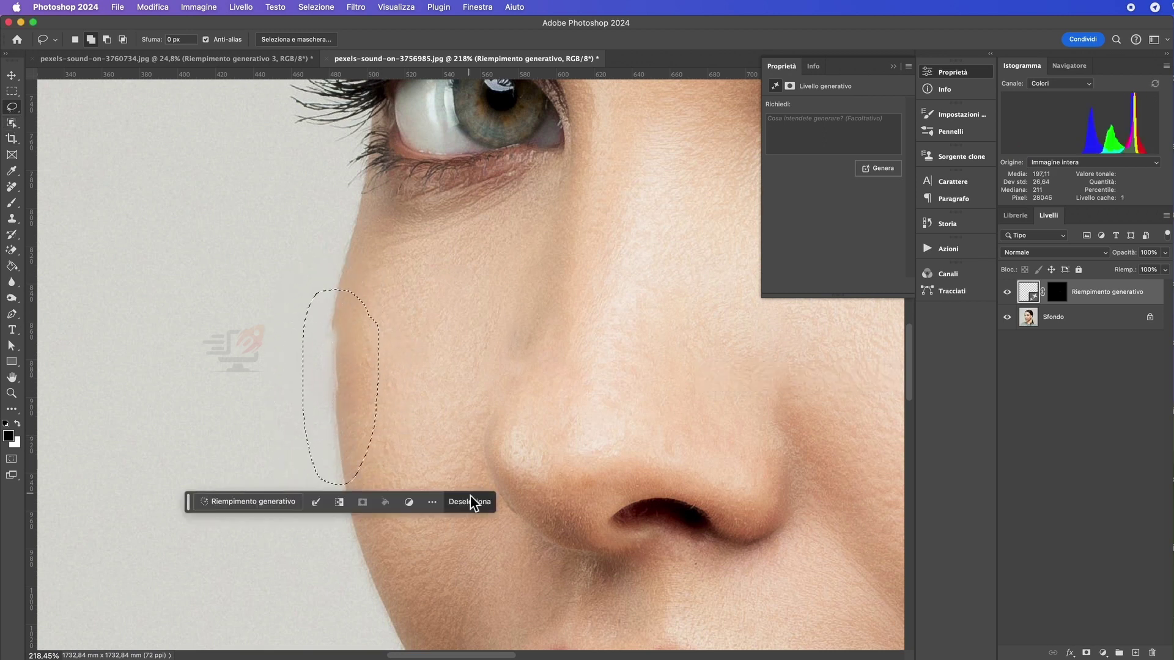
pyautogui.click(257, 503)
pyautogui.click(513, 500)
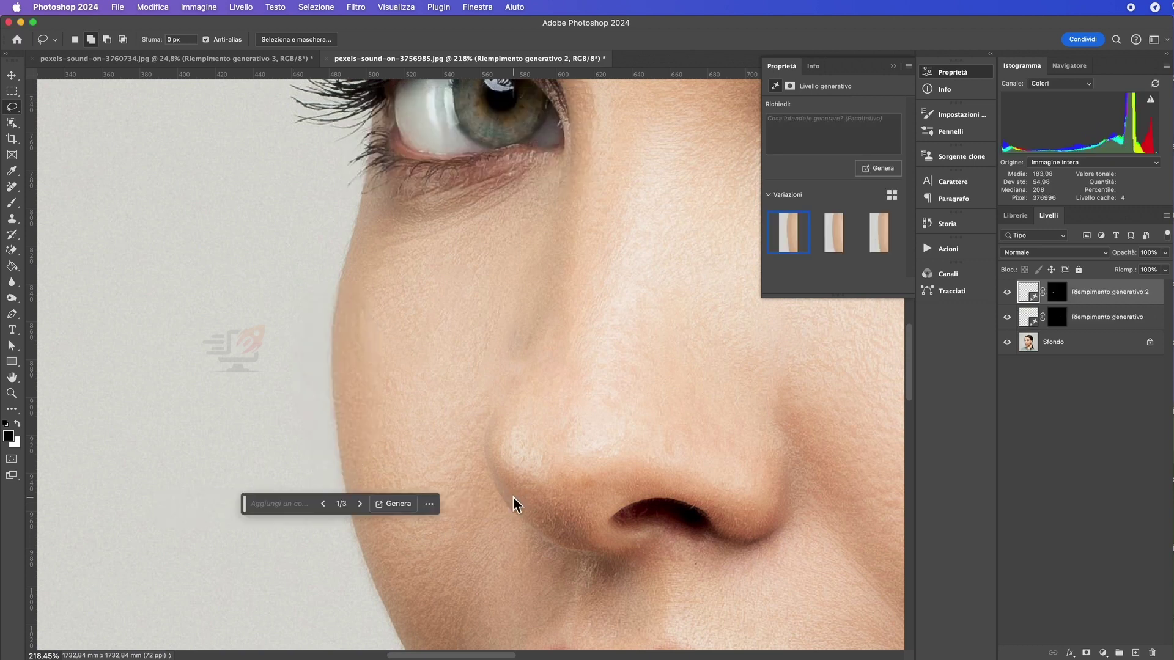
pyautogui.scroll(-5, 489, 499)
pyautogui.scroll(-3, 490, 499)
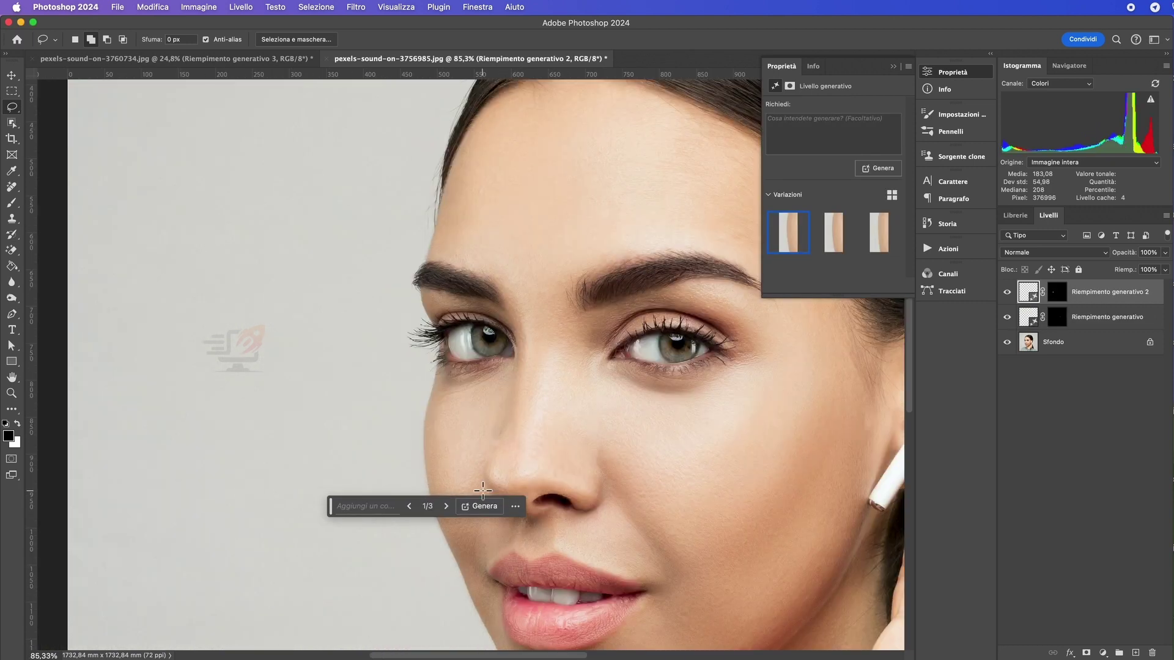
pyautogui.scroll(-3, 504, 443)
pyautogui.scroll(-1, 503, 442)
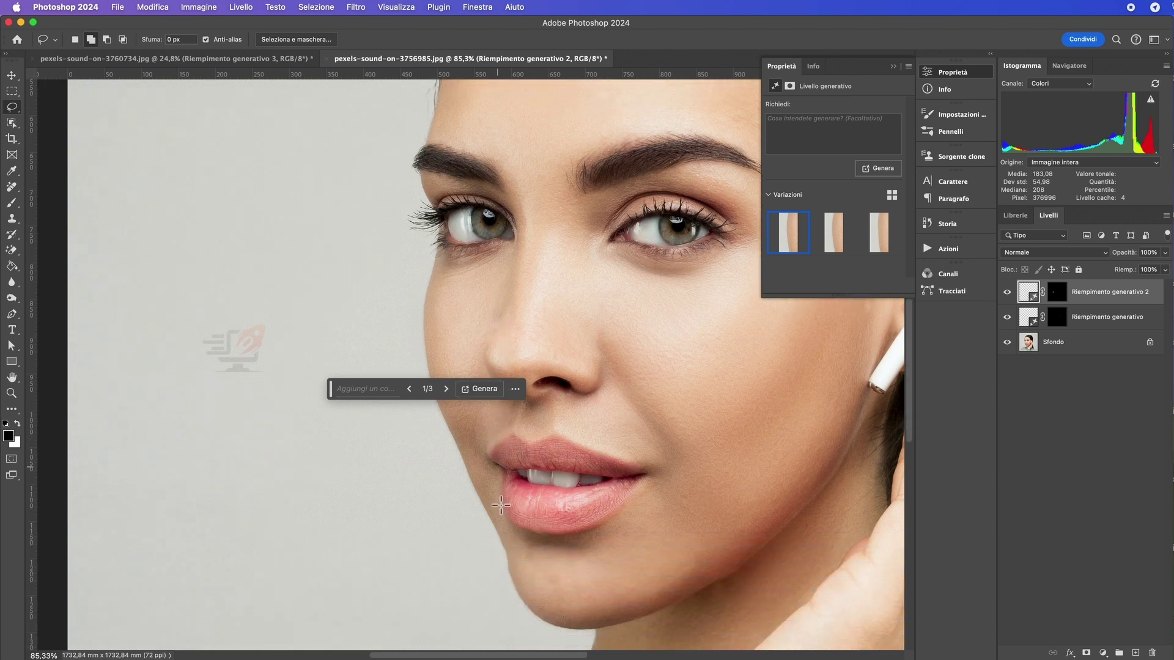
pyautogui.scroll(-1, 500, 505)
pyautogui.scroll(-1, 497, 522)
pyautogui.scroll(-2, 497, 522)
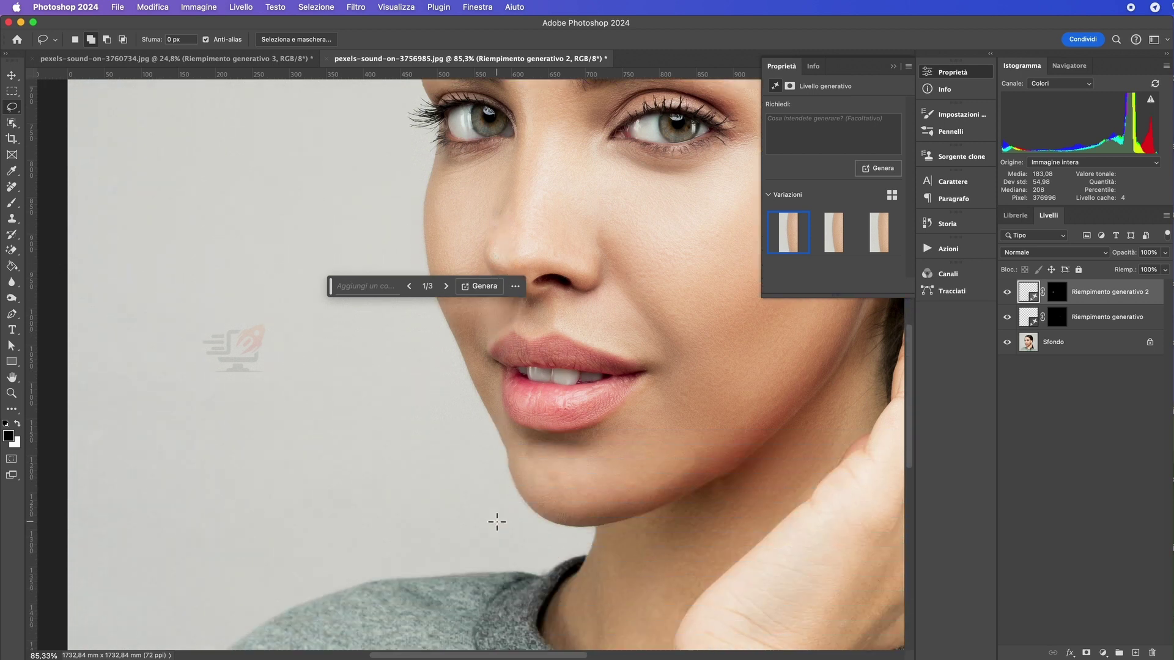
pyautogui.scroll(-3, 496, 521)
pyautogui.scroll(-1, 496, 521)
pyautogui.scroll(-1, 496, 522)
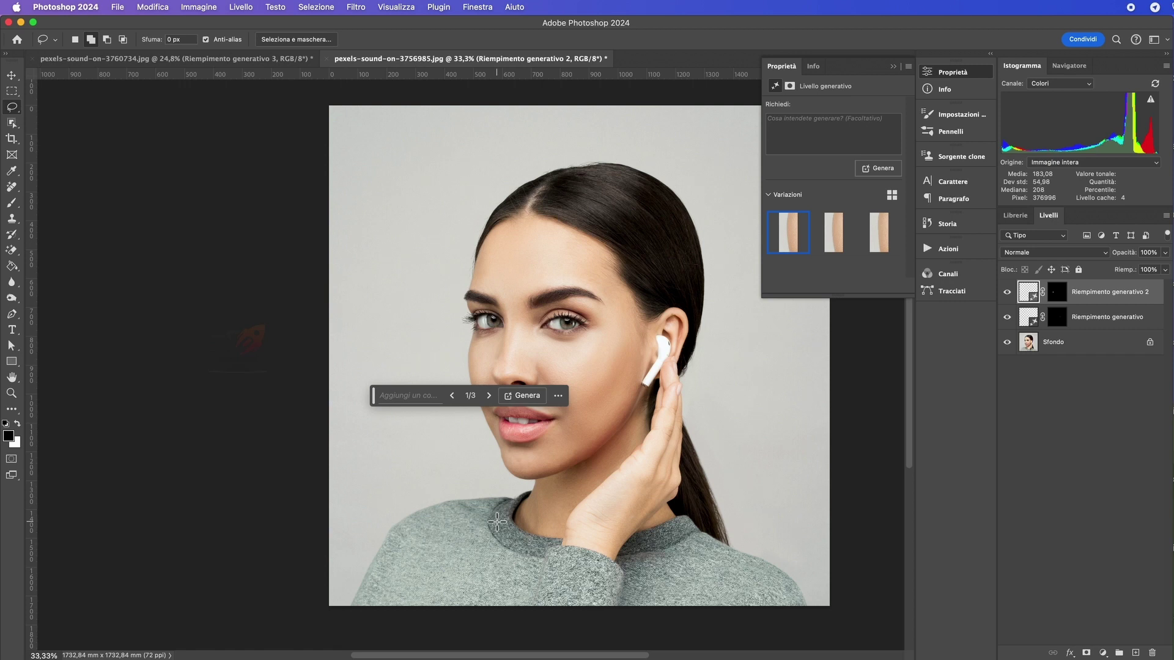